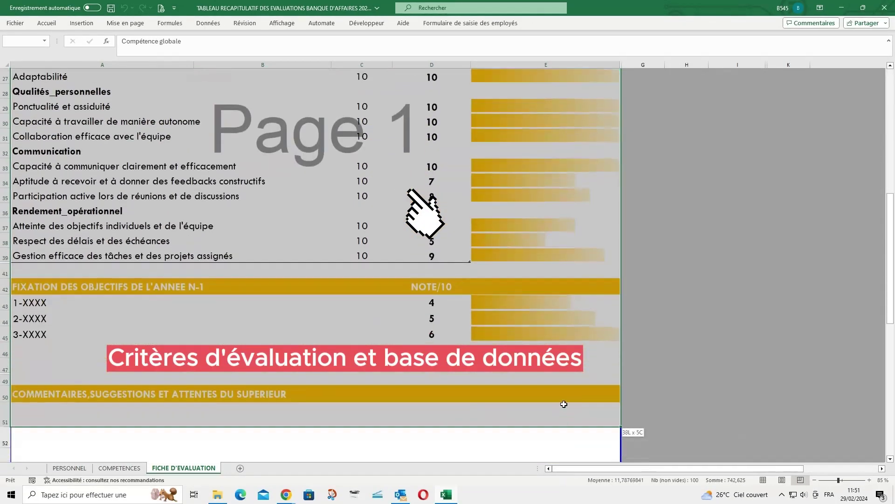
Review the COMPETENCES sheet's category headers from A4 to H4, then return to the evaluation form
scroll(316, 264, up, 9)
click(119, 468)
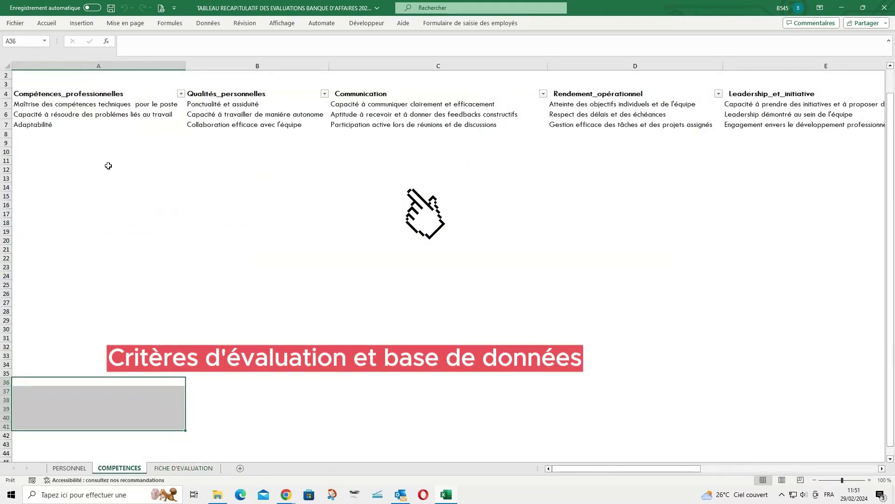
click(92, 96)
scroll(97, 107, up, 1)
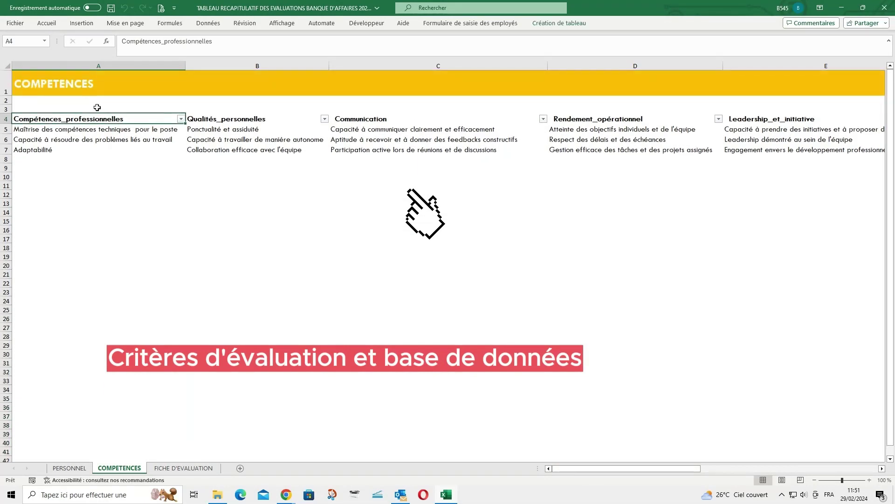
key(Right)
key(Right)
key(Right)
key(Right)
key(Right)
key(Right)
key(Right)
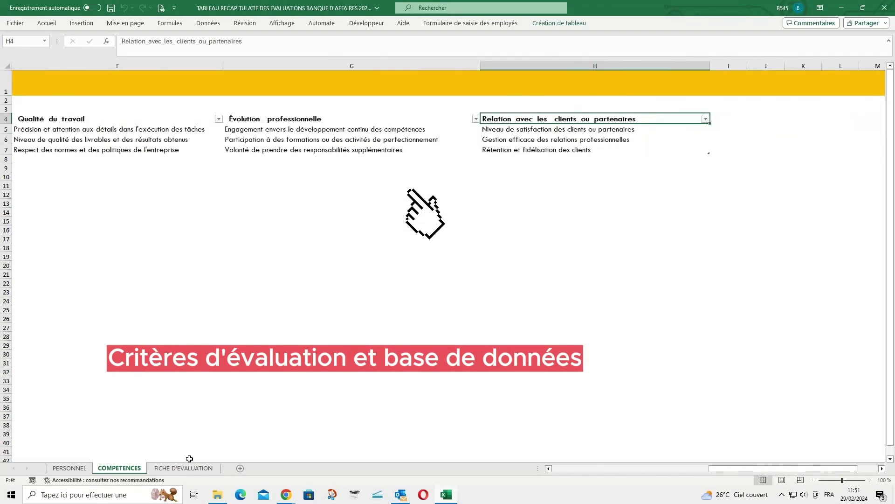
click(187, 468)
scroll(307, 261, down, 2)
Try the A24 category and A25 criteria dropdowns, leaving A24 as Compétences_professionnelles
click(70, 322)
click(198, 324)
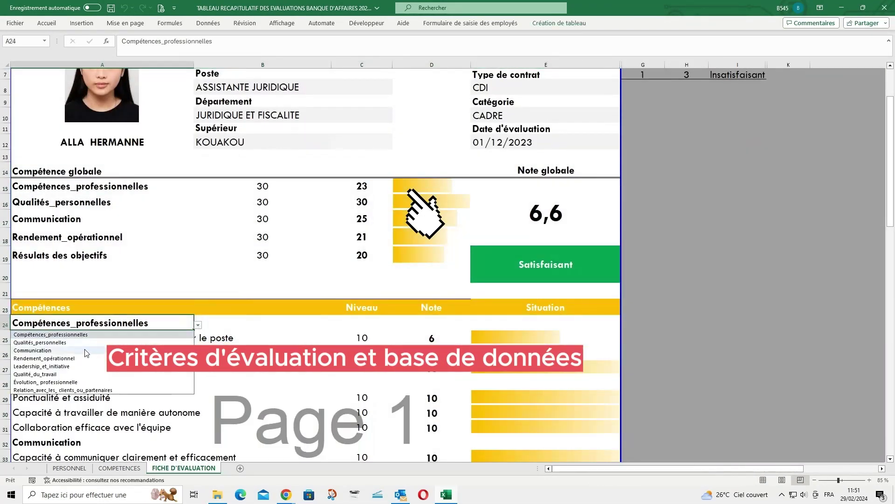
click(84, 342)
click(102, 340)
click(198, 340)
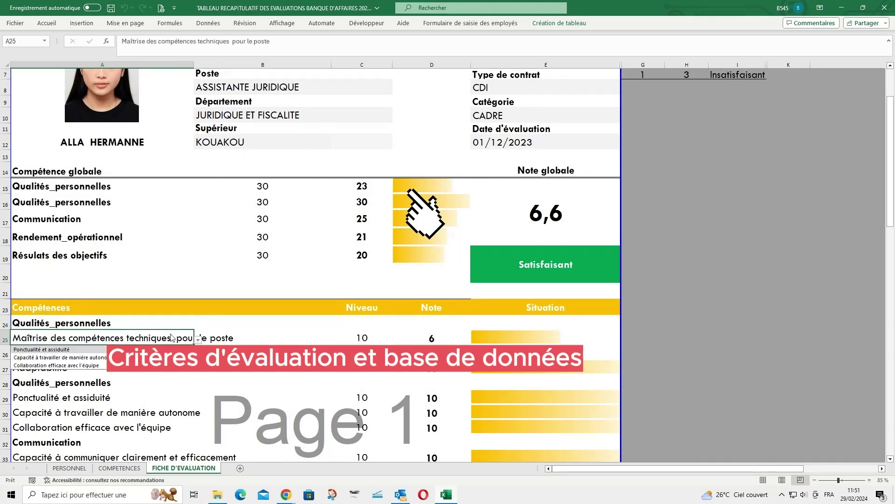
click(165, 326)
click(199, 325)
click(70, 334)
Check the level cells C25–C26 and note cells D25 and D31, leaving the level list unchanged
click(105, 383)
scroll(105, 385, down, 2)
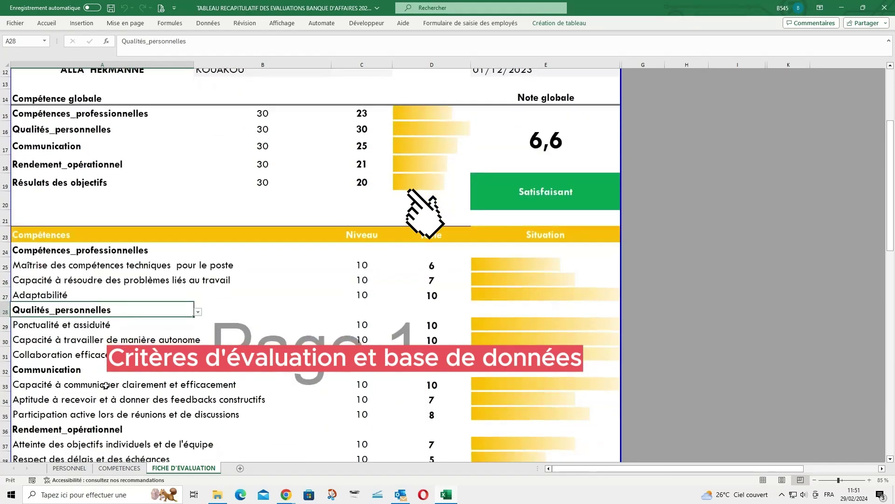
scroll(106, 385, down, 2)
click(362, 156)
click(363, 167)
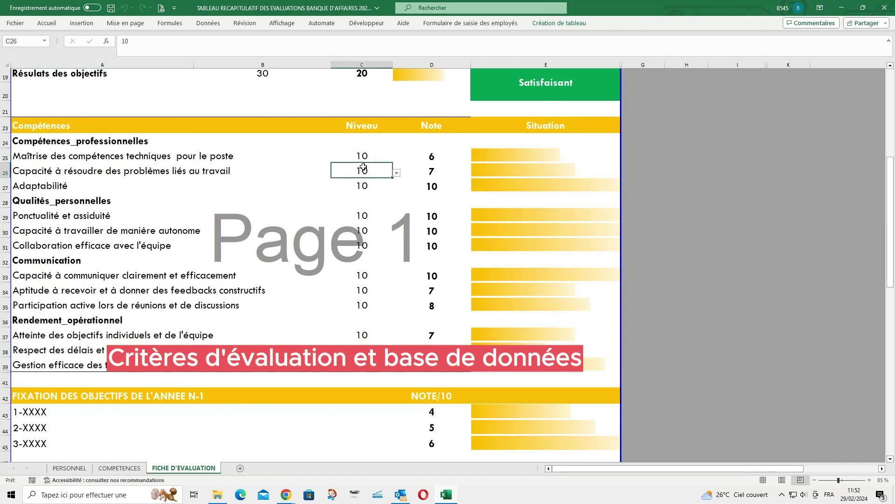
click(362, 156)
click(396, 158)
click(365, 157)
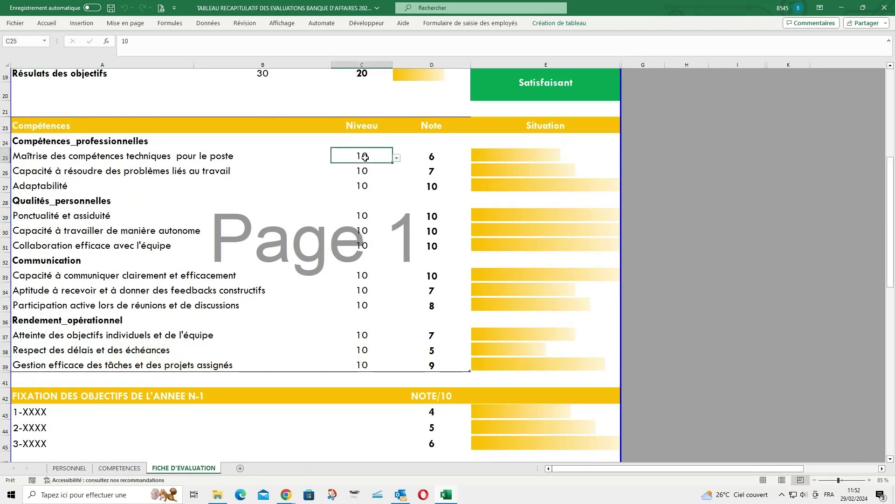
click(432, 156)
click(431, 245)
Review the objectives, superior's comments and collaborator expectations sections, then return to B4
scroll(418, 360, down, 2)
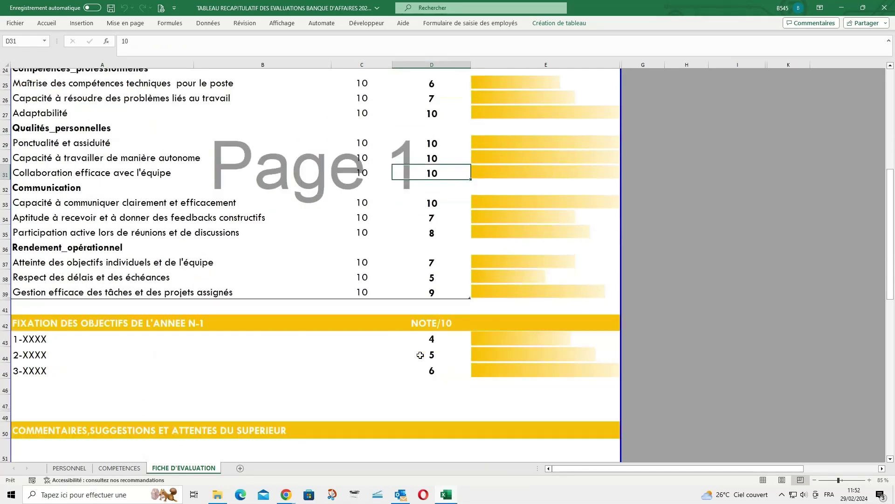
click(91, 322)
click(92, 424)
scroll(187, 415, down, 2)
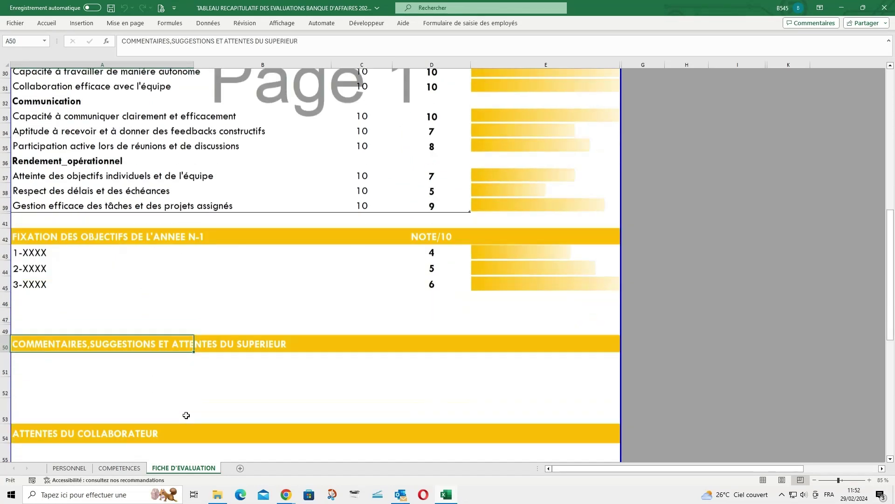
scroll(186, 415, down, 1)
click(286, 402)
scroll(286, 399, up, 10)
click(258, 123)
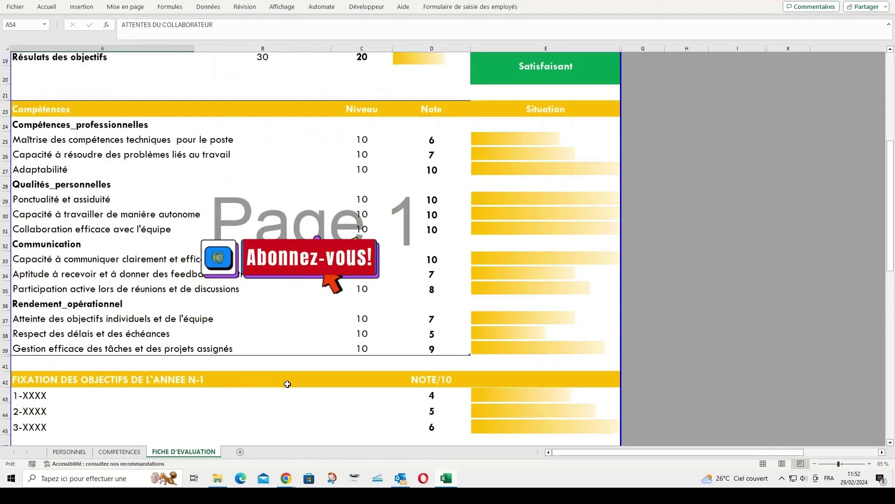
scroll(286, 396, up, 5)
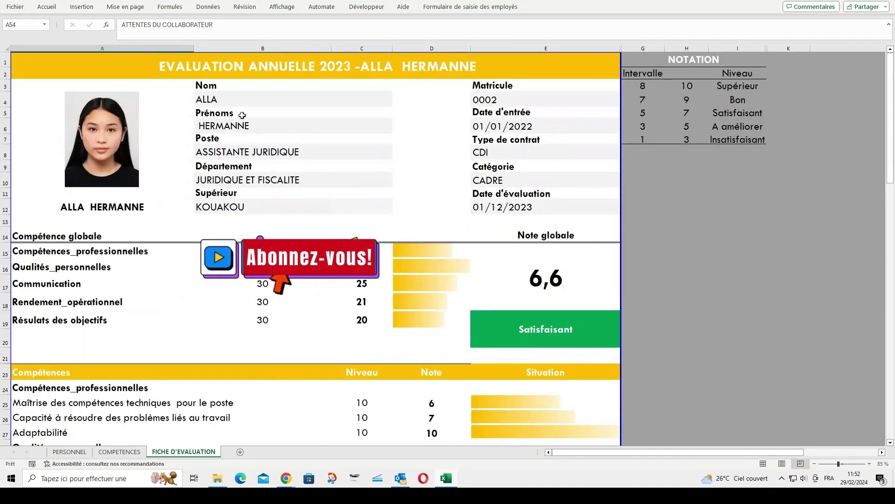
Clear the employee name in B4 and all competence notes in D25:D39
click(242, 99)
key(Delete)
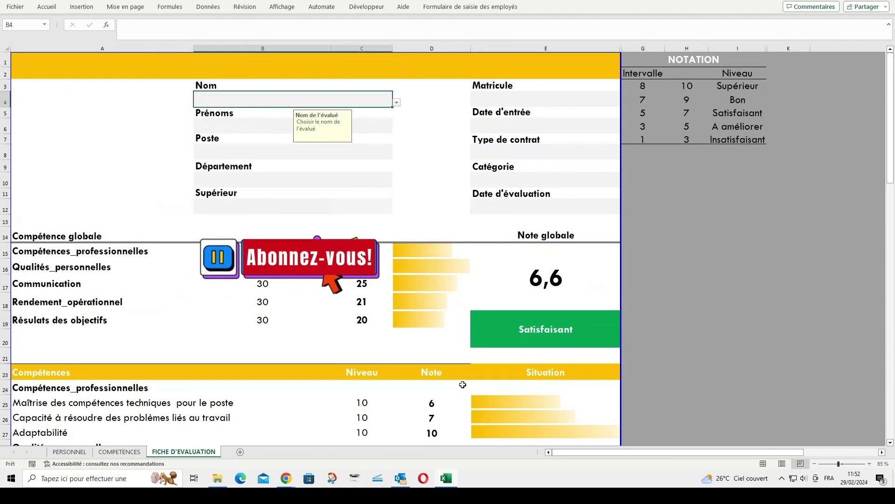
scroll(462, 384, down, 3)
drag(431, 293, 452, 396)
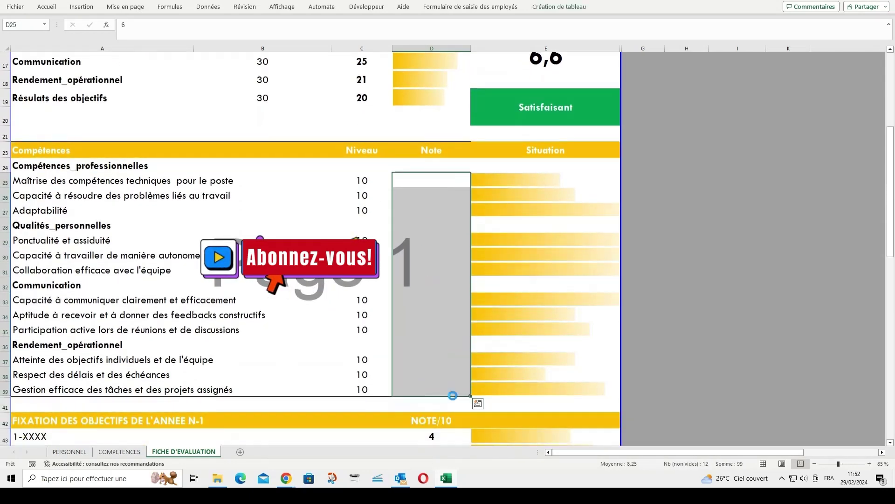
key(Delete)
Delete the three objective rows A43:D45 together with their notes
scroll(444, 392, down, 2)
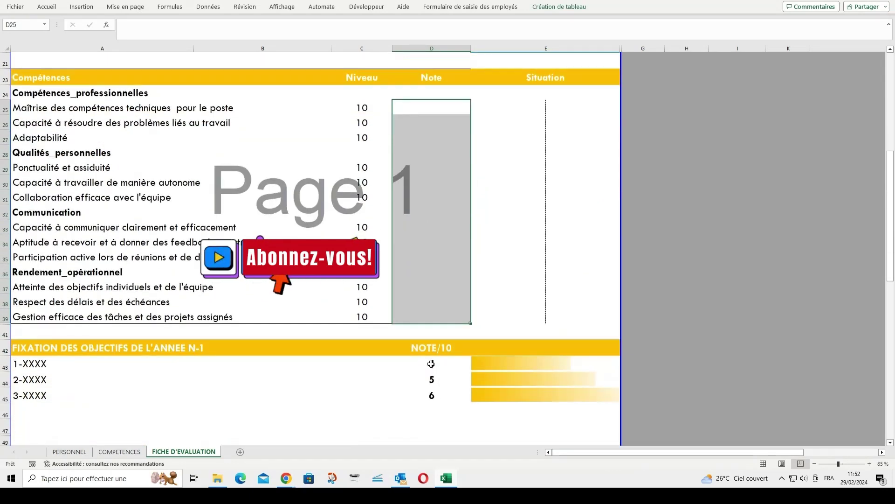
drag(431, 364, 2, 392)
key(Delete)
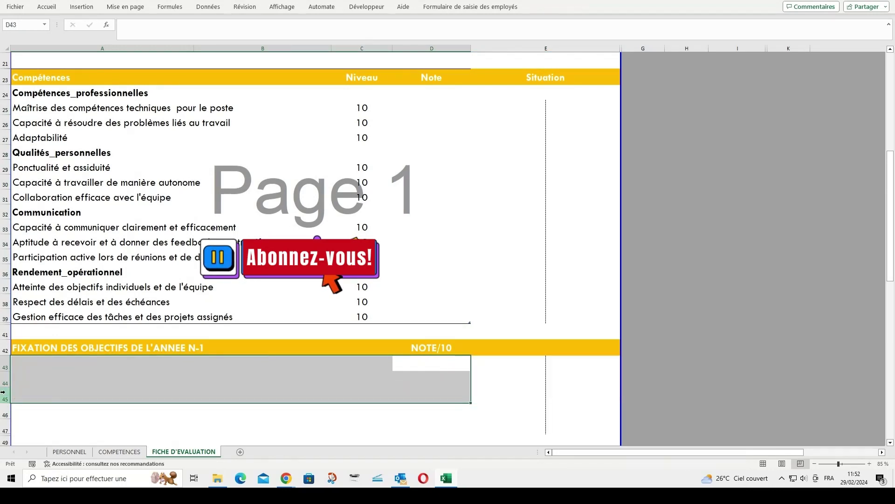
scroll(219, 364, up, 7)
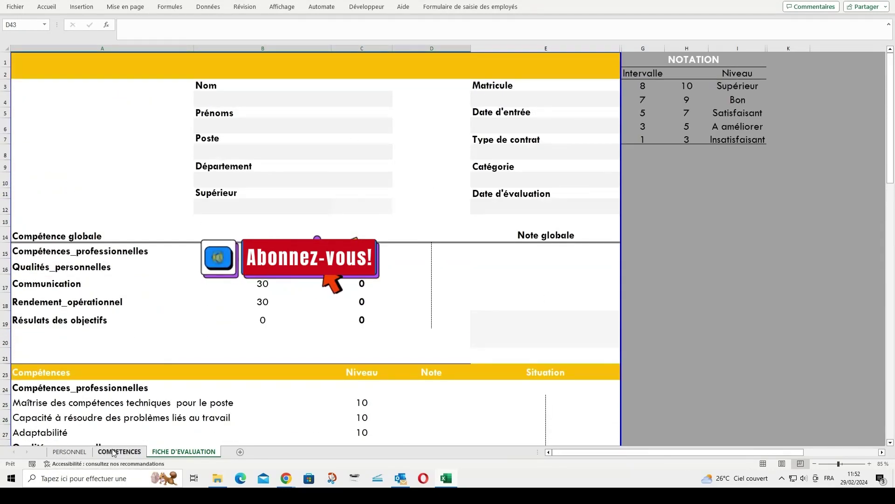
click(84, 452)
Start row 8 with matricule 0004, the employee's surname and first name, hire date 01/03/2021 and post COMMERCIAL
click(62, 141)
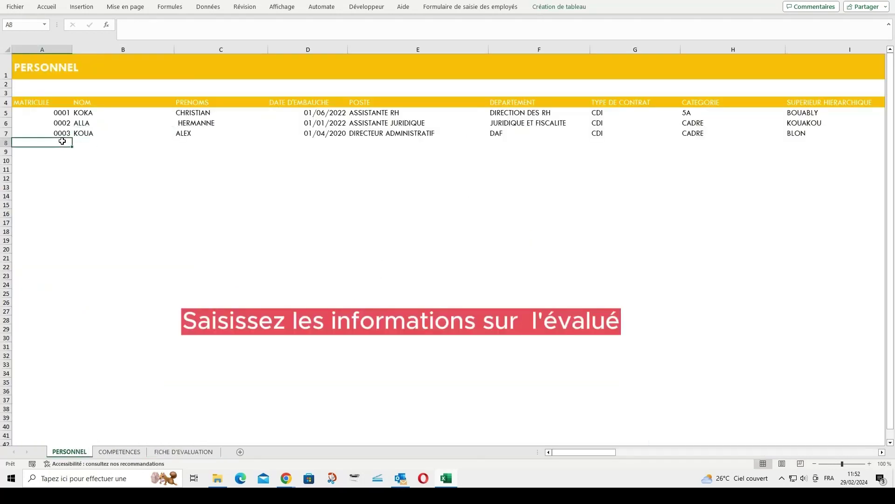
text(4)
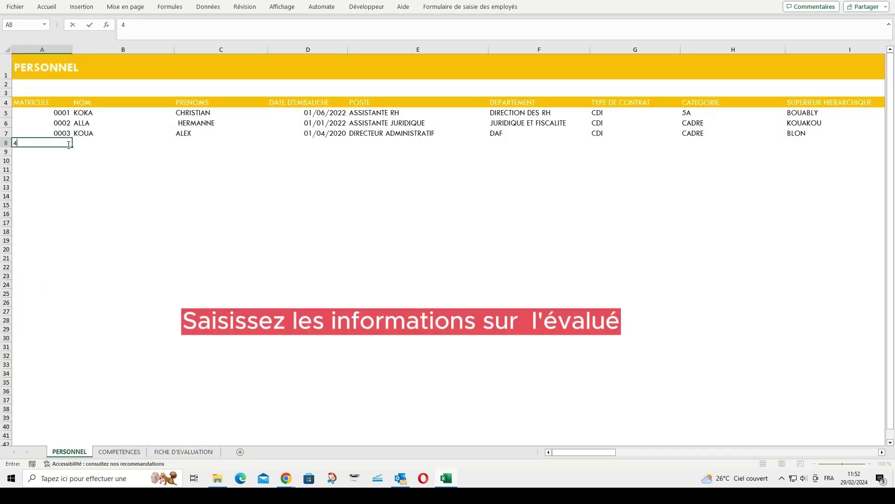
key(Tab)
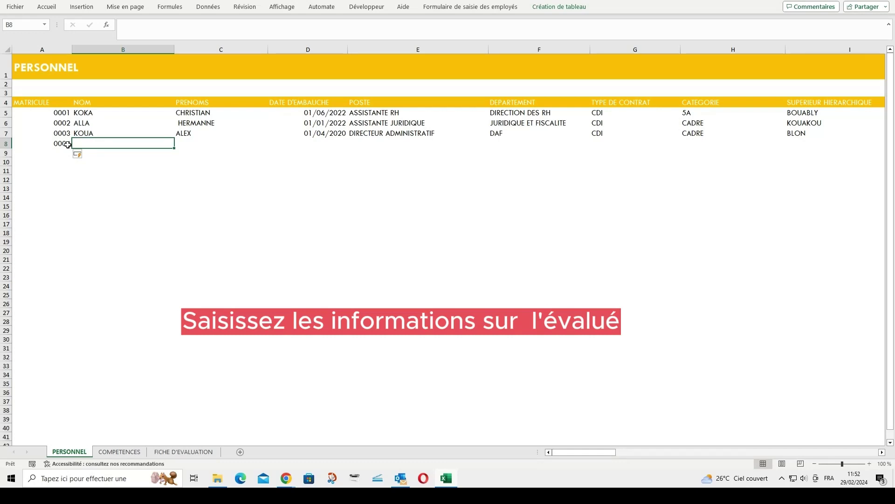
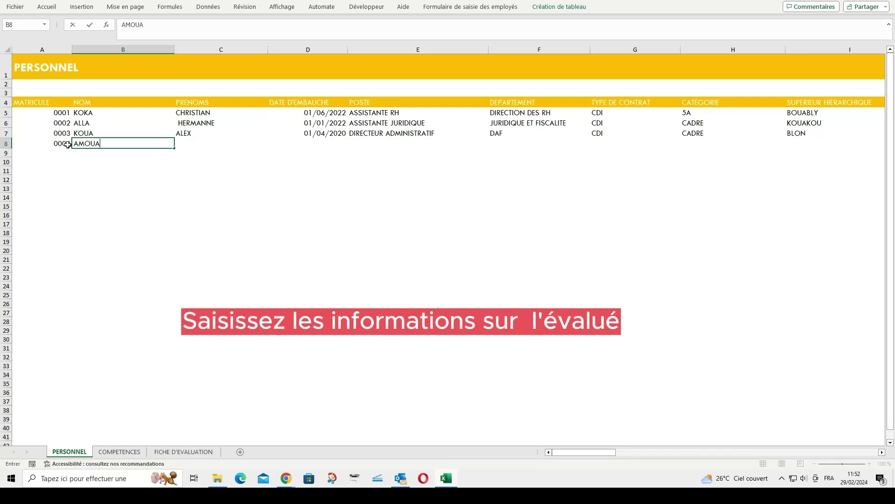
key(Tab)
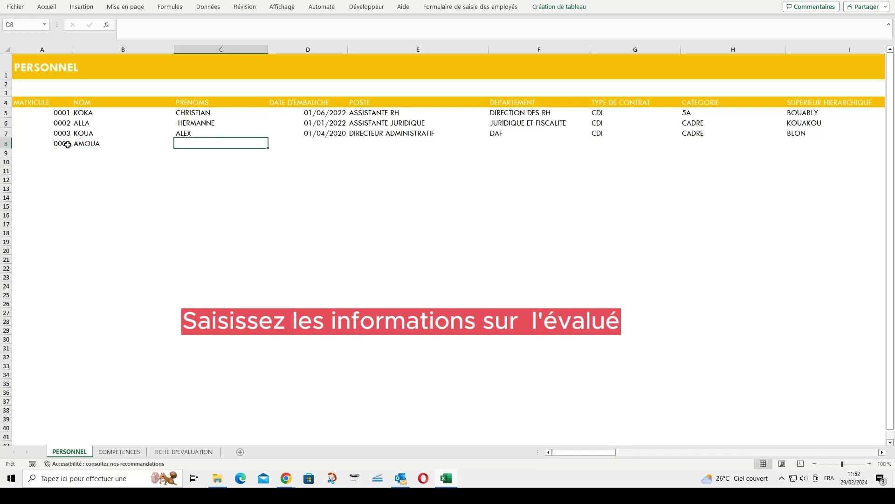
key(Tab)
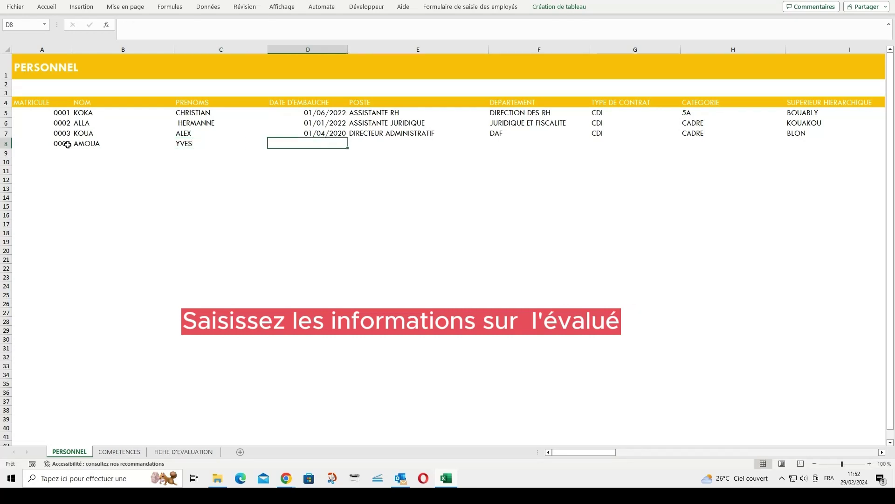
text(01/03/2021)
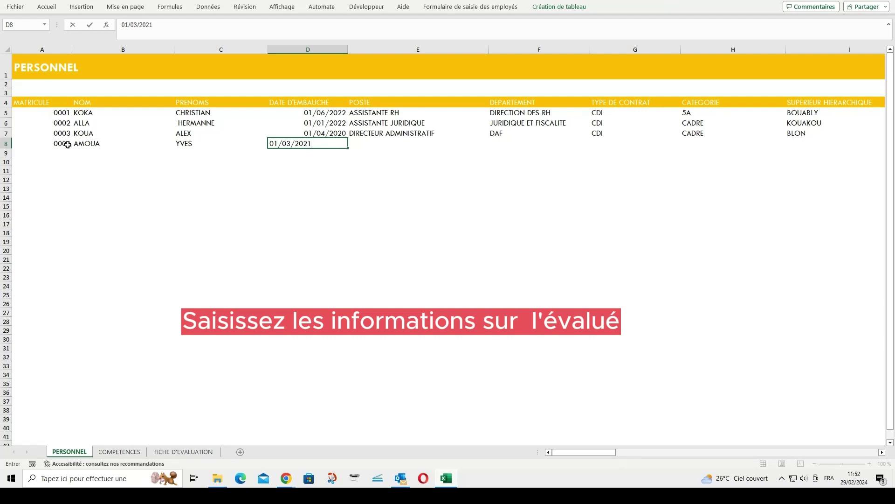
key(Tab)
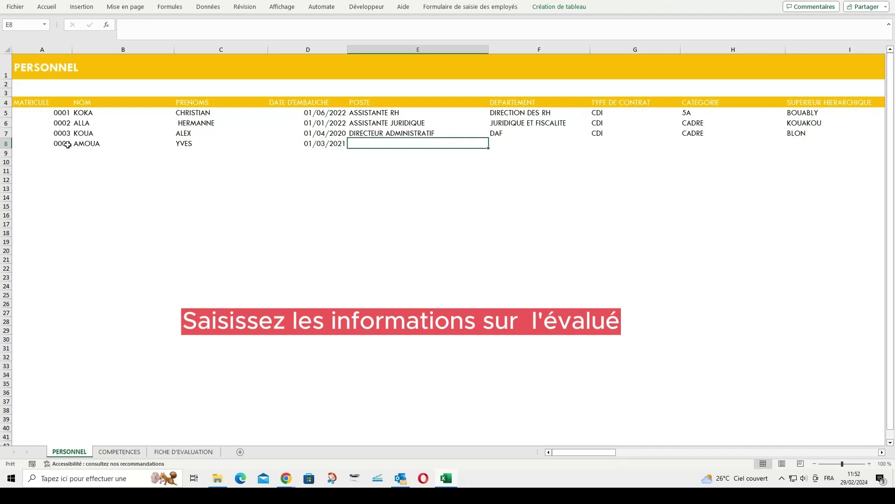
text(COMMERCIAL)
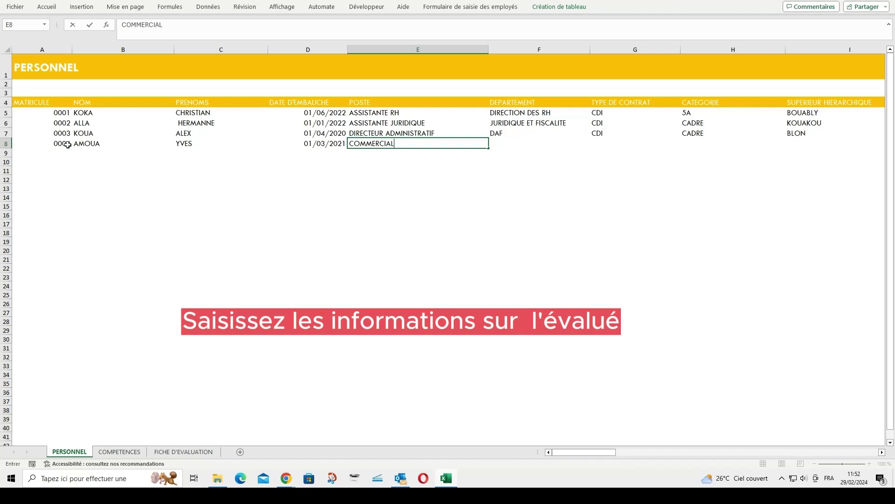
key(Tab)
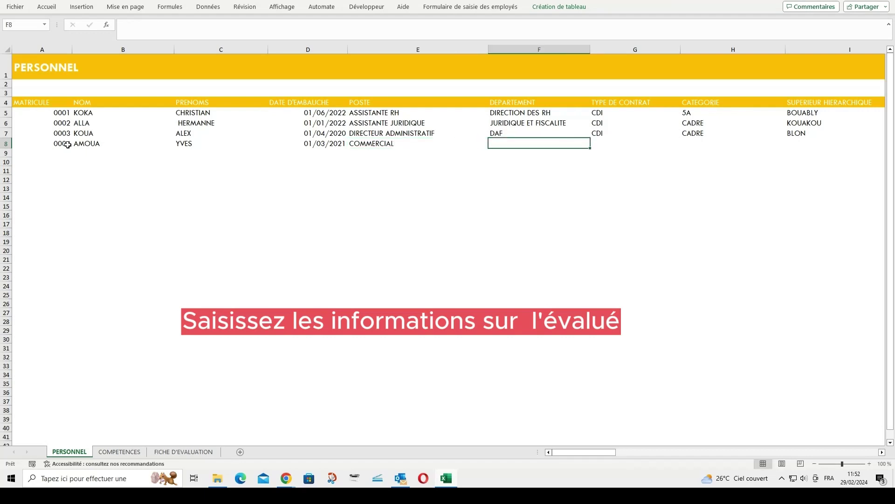
Complete the row with DIRECTION DES VENTES, CDI, CADRE, the supervisor's name and evaluation date 01/12/2023
text(DI)
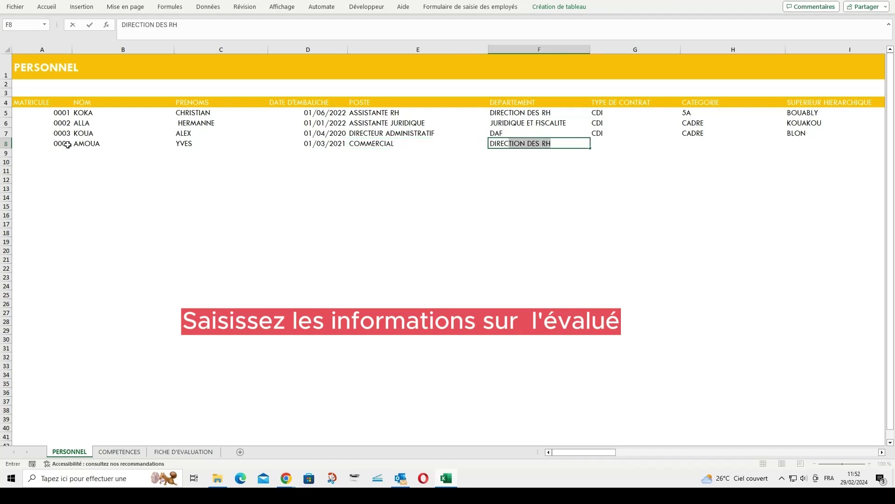
text(RECTION DES VENTES)
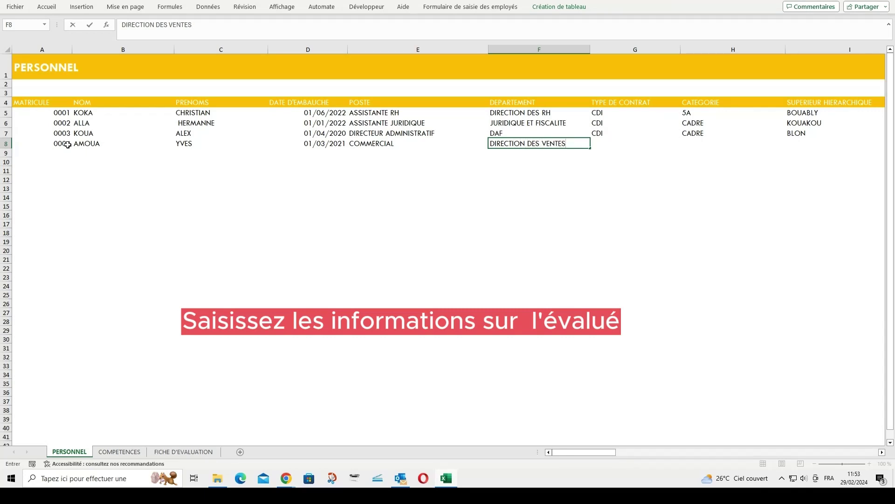
key(Tab)
text(C)
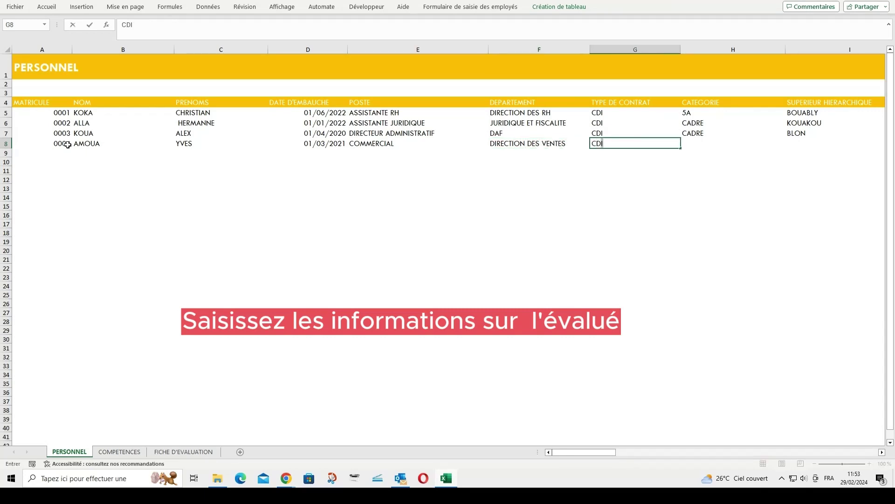
key(Tab)
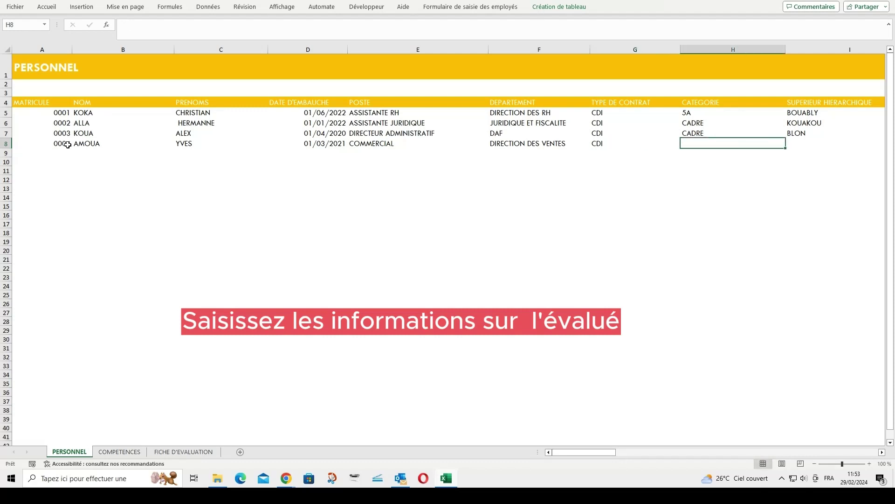
text(CADRE)
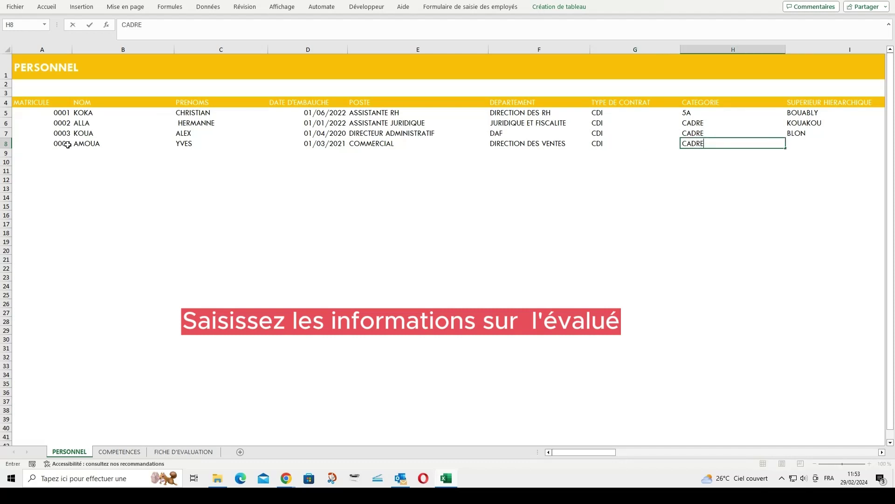
key(Tab)
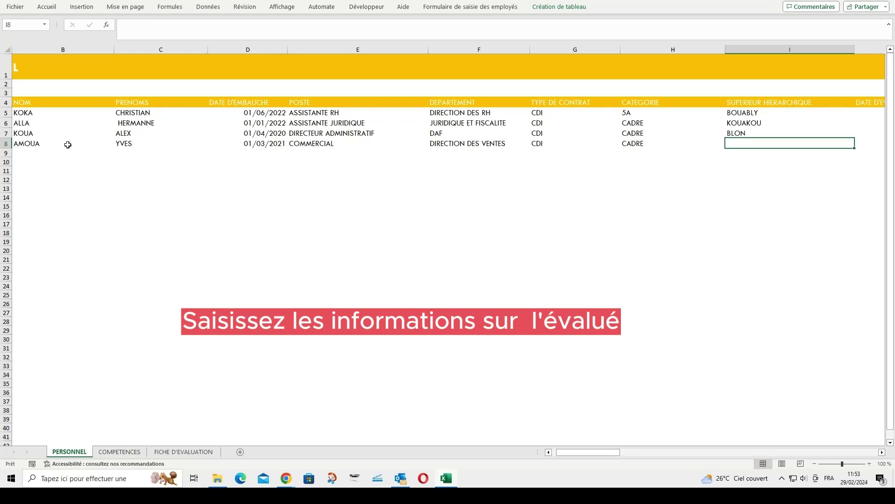
text(K)
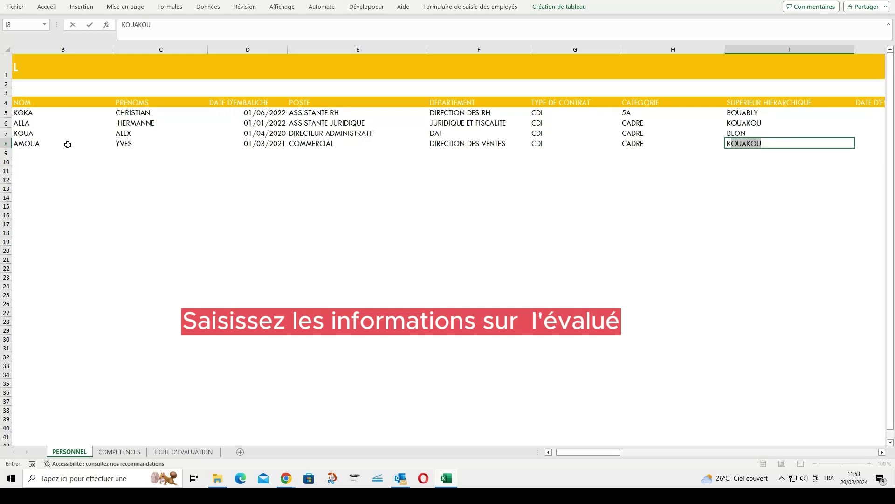
text(EITH)
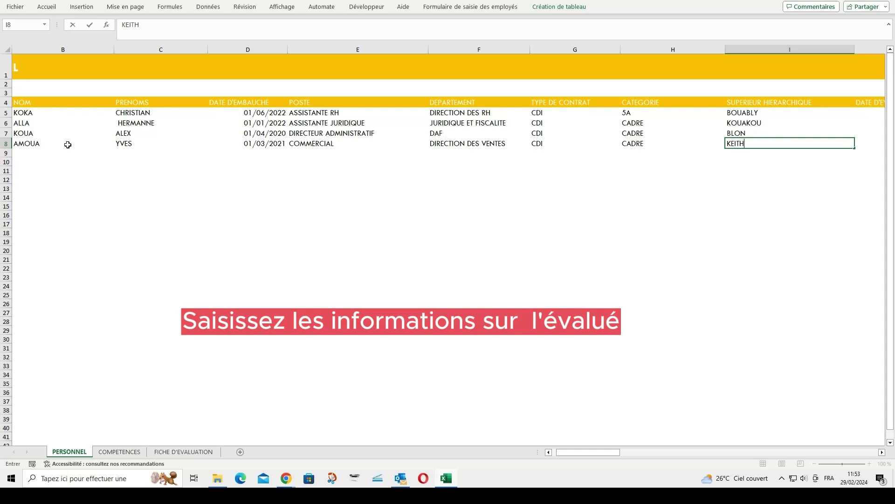
key(Tab)
text(01/)
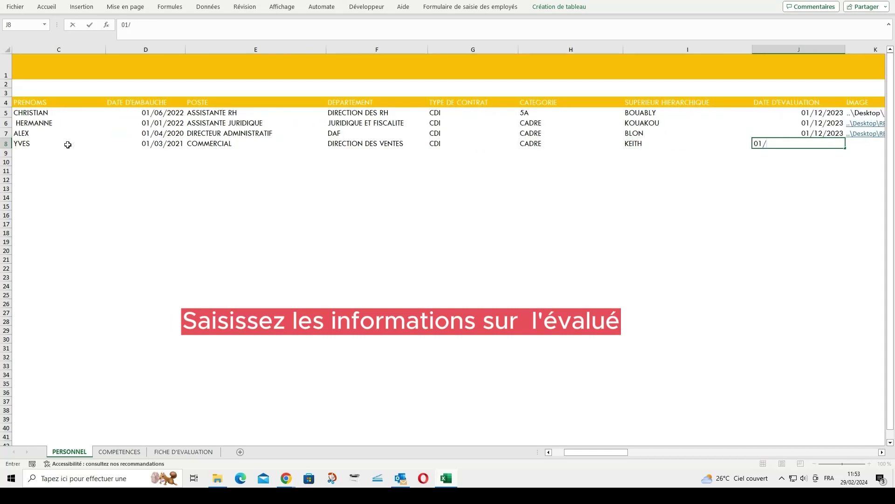
text(12/2023)
key(Tab)
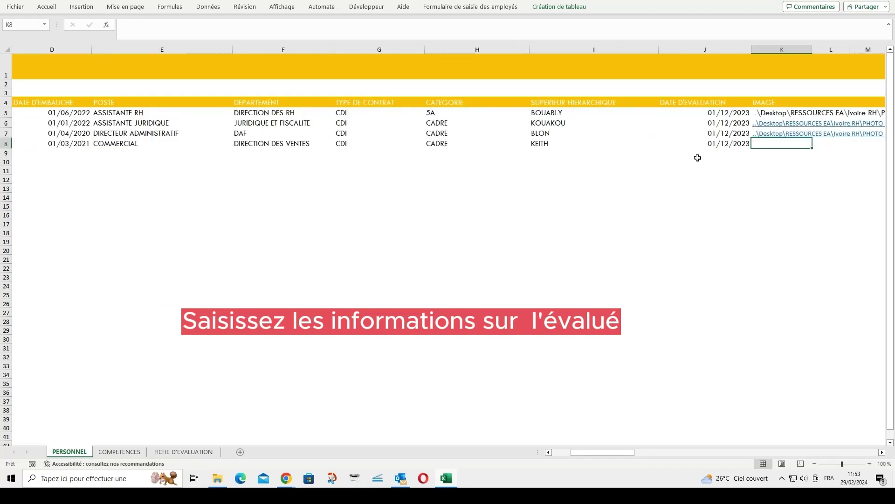
Hyperlink cell K8 to man pic 2.jpg in Desktop\RESSOURCES EA\Ivoire RH\PHOTO DES EMPLOYES
right_click(796, 143)
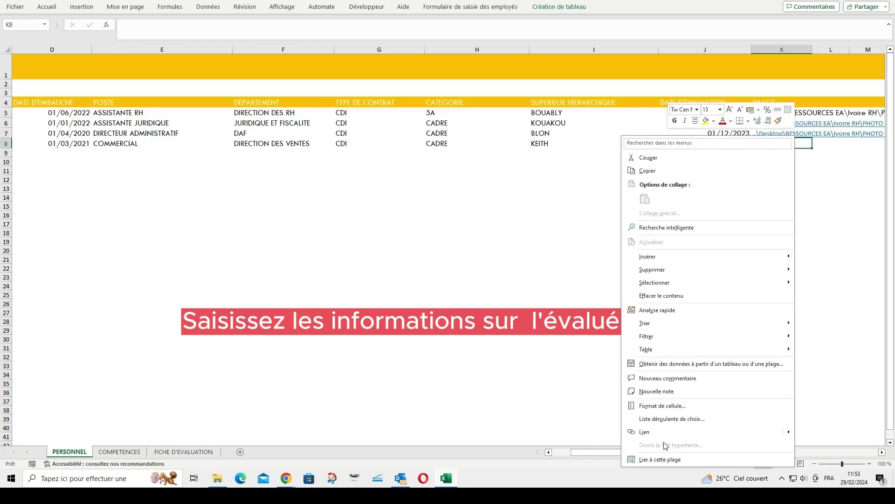
click(653, 431)
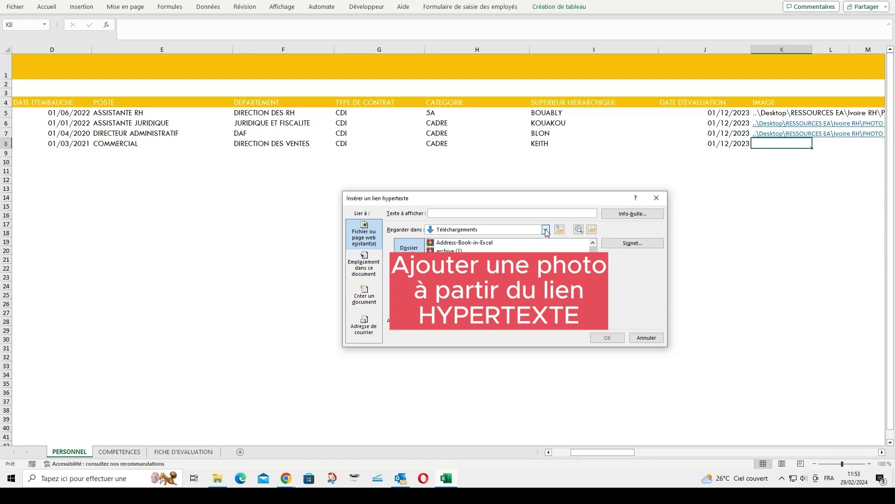
click(546, 229)
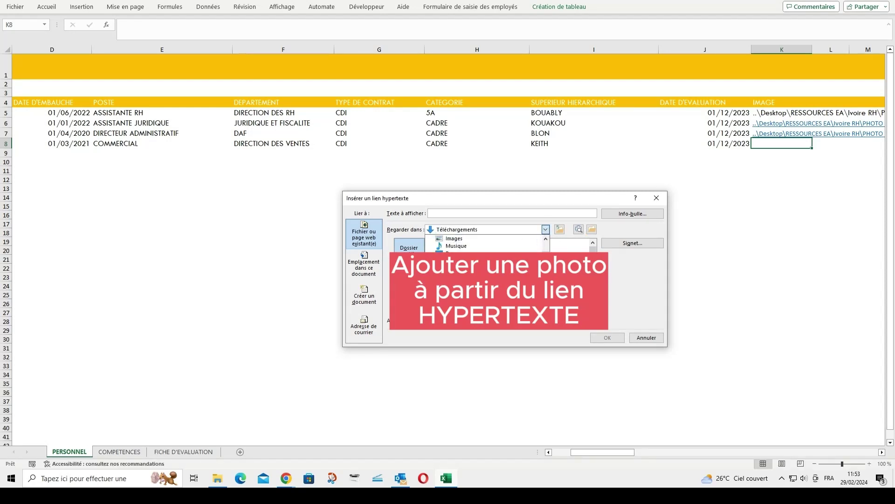
key(Escape)
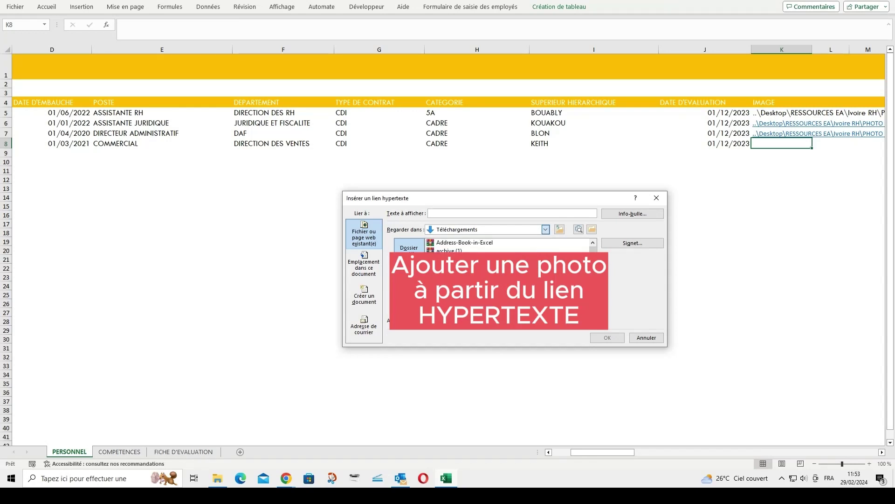
key(b)
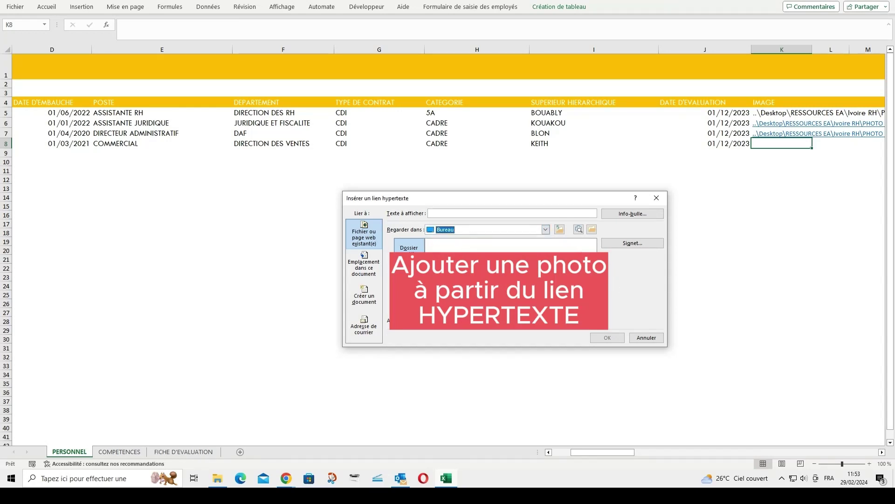
double_click(457, 258)
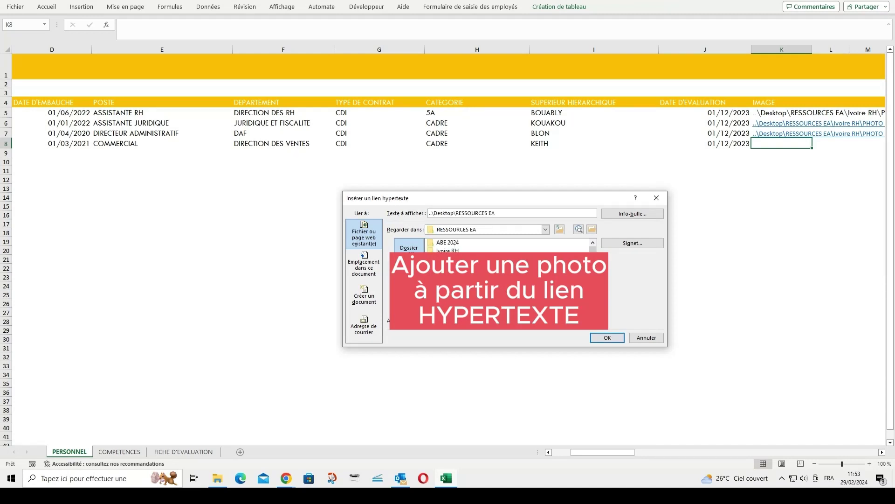
double_click(447, 251)
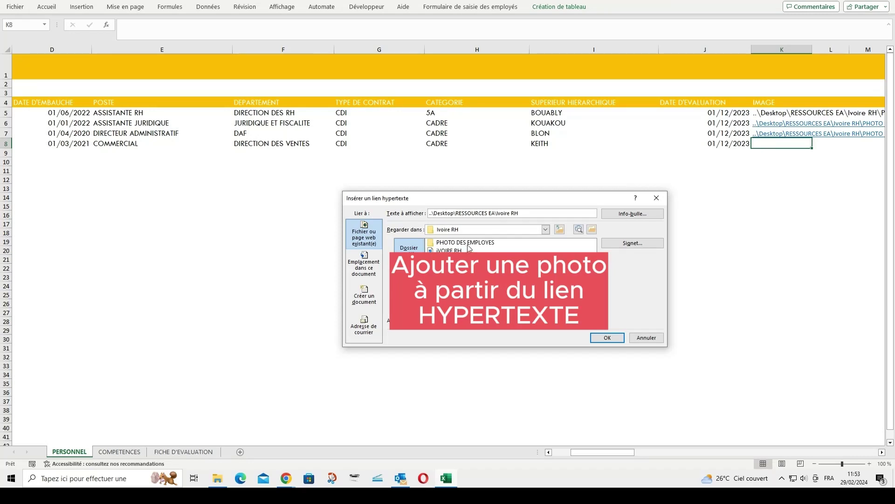
double_click(473, 244)
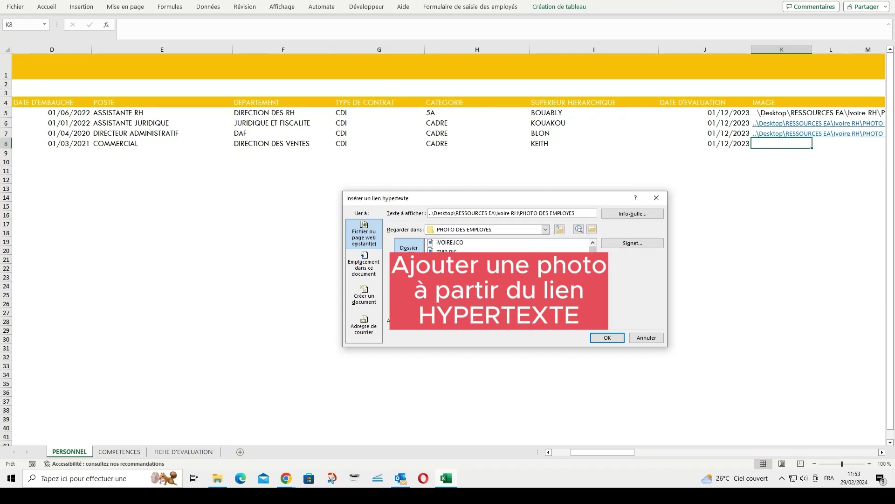
double_click(450, 259)
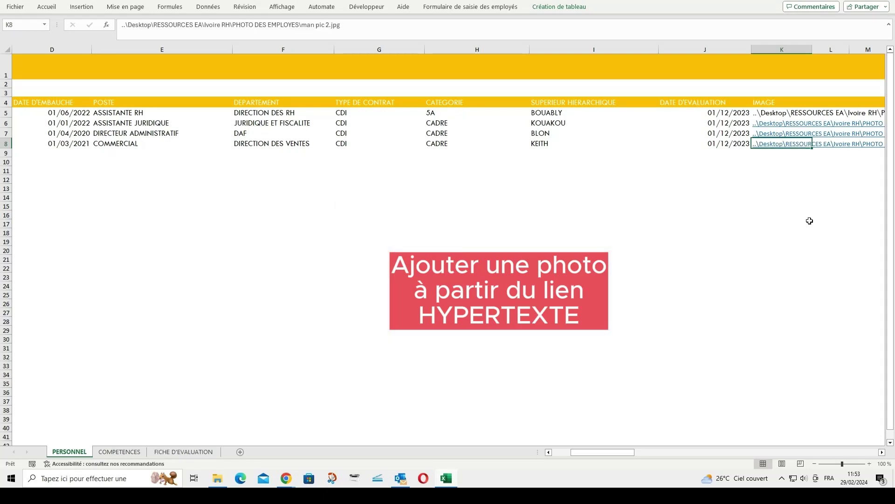
drag(609, 451, 590, 450)
key(ctrl+a)
click(62, 147)
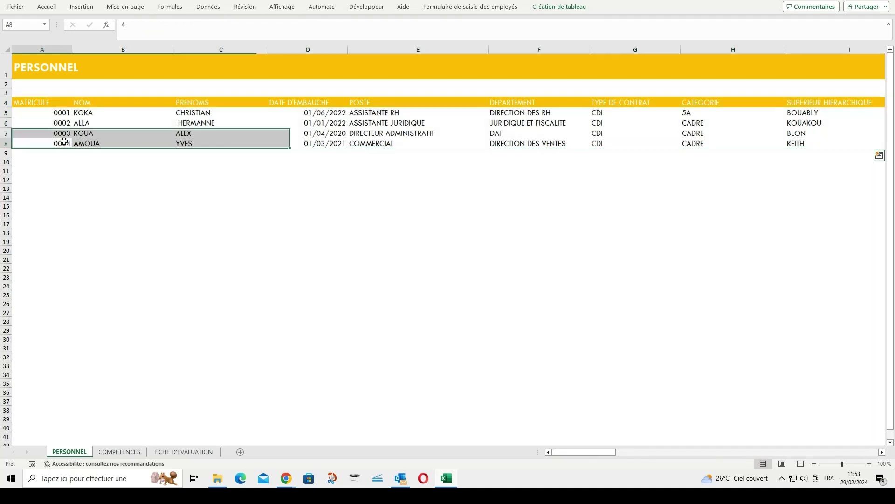
Pick the new employee in B4 of FICHE D'EVALUATION so matricule 0004, COMMERCIAL post and photo appear
click(161, 455)
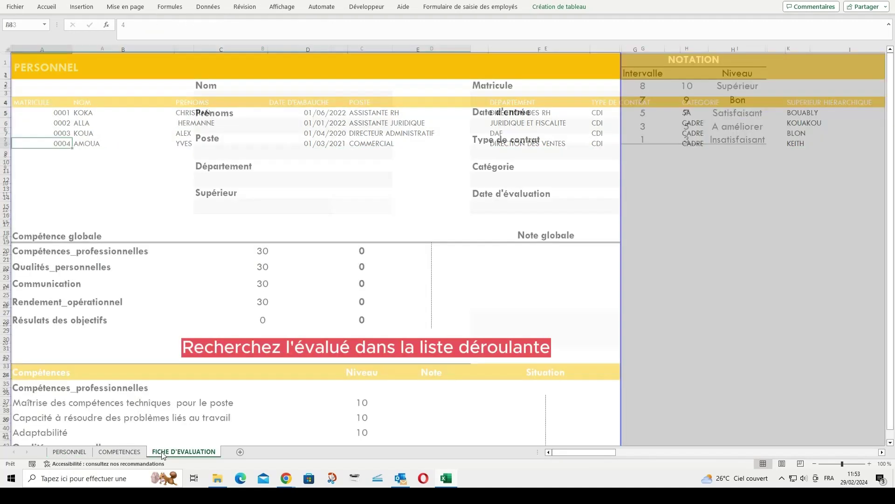
click(250, 99)
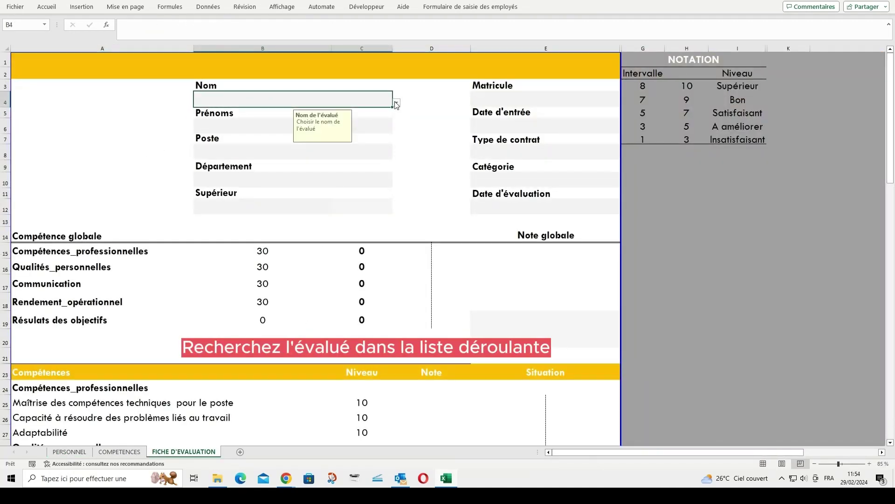
click(397, 103)
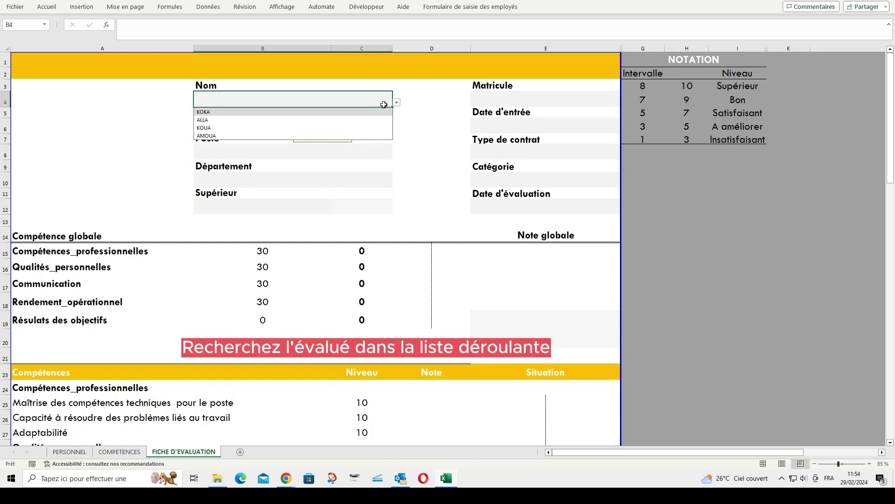
click(207, 135)
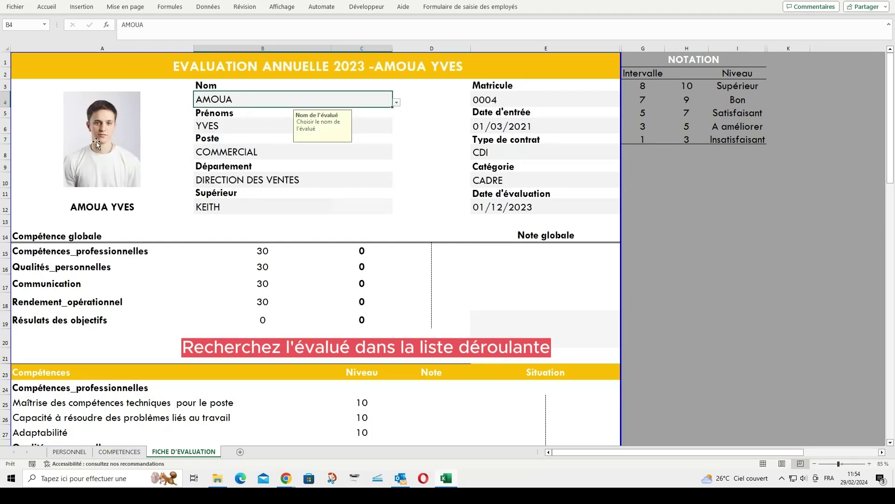
click(438, 397)
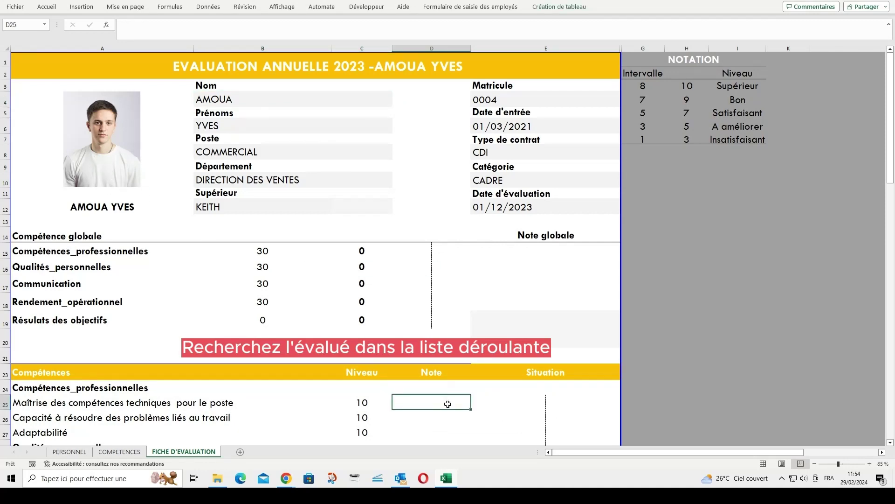
Set A24 to Qualité_du_travail and criterion A27 to Respect des normes et des politiques de l'entreprise
scroll(448, 403, down, 2)
scroll(448, 401, down, 2)
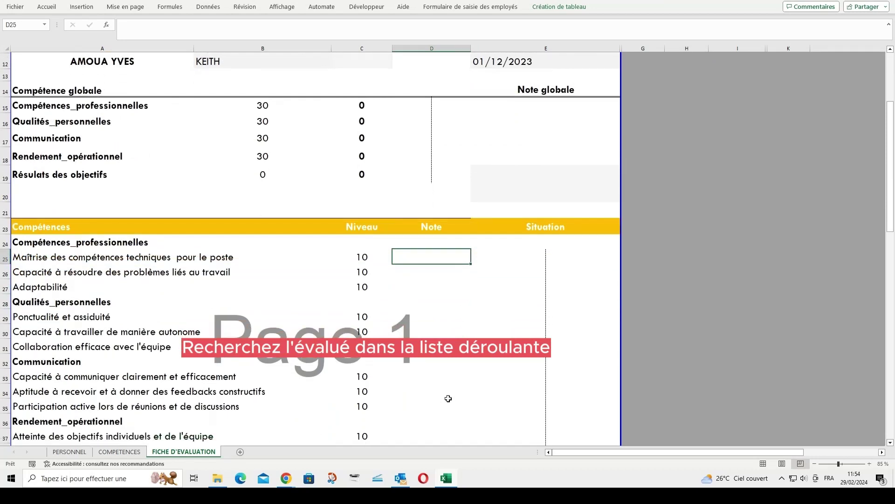
scroll(448, 399, down, 1)
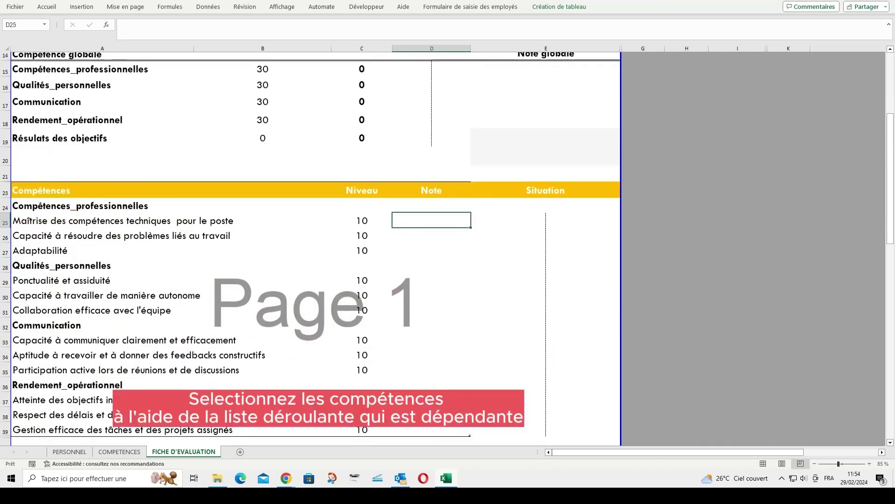
click(82, 390)
click(146, 208)
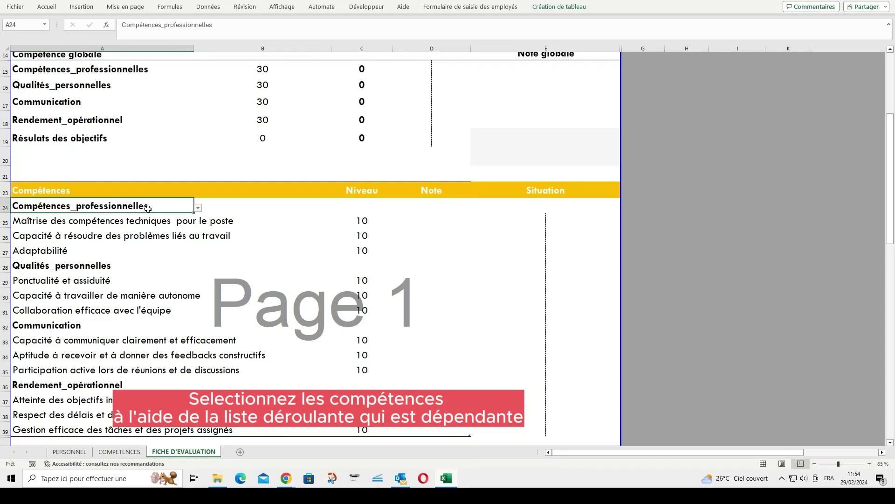
click(198, 209)
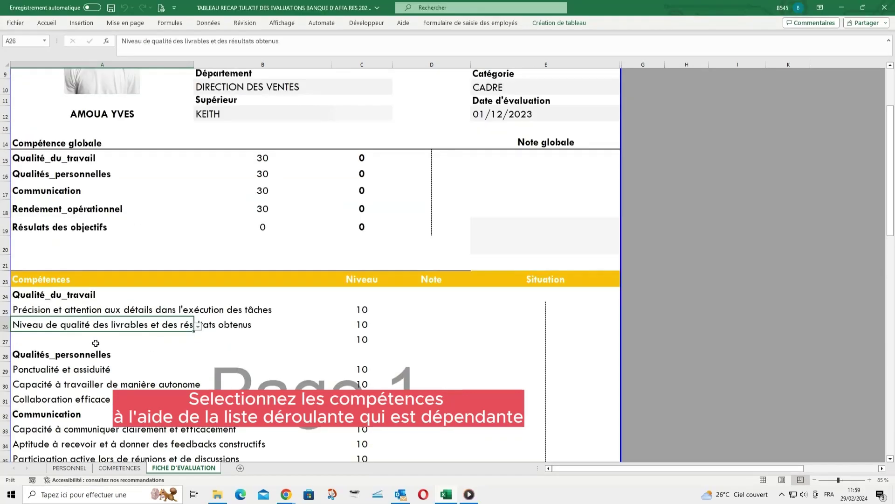
click(108, 343)
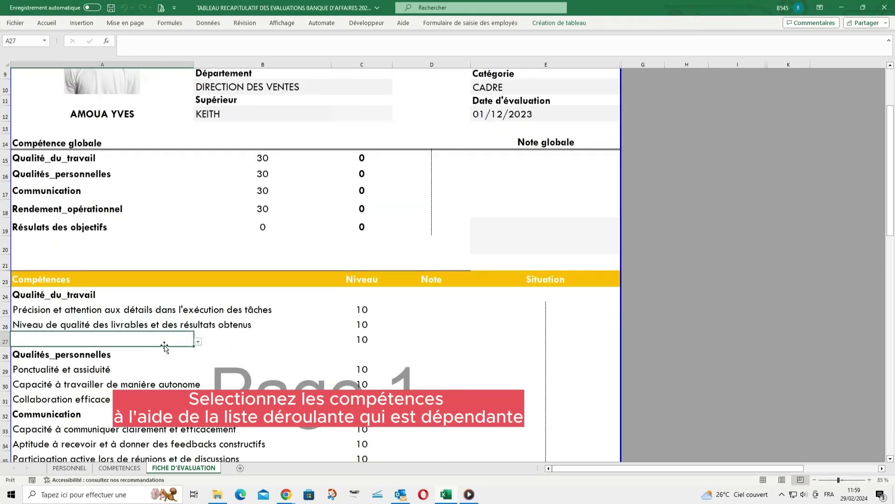
click(198, 342)
click(153, 360)
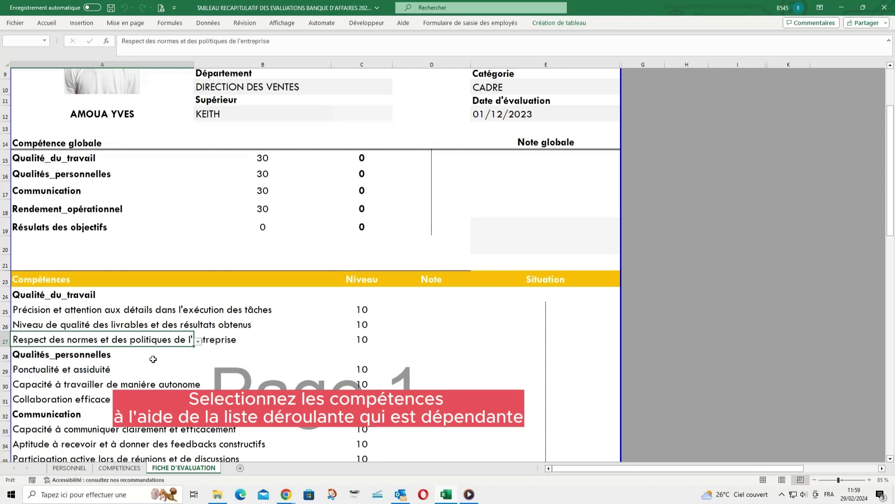
click(434, 310)
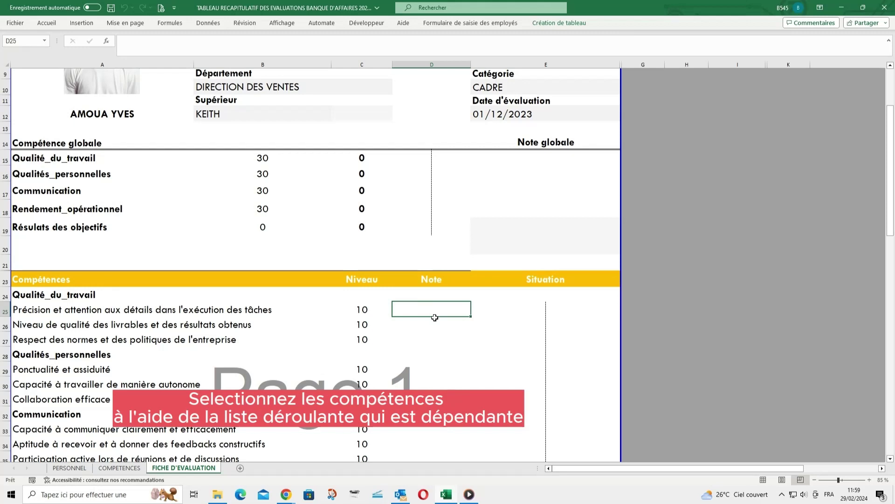
Enter notes 9, 7, 6 in D25–D27 and 6, 6, 7 in D29–D31
text(9)
key(Return)
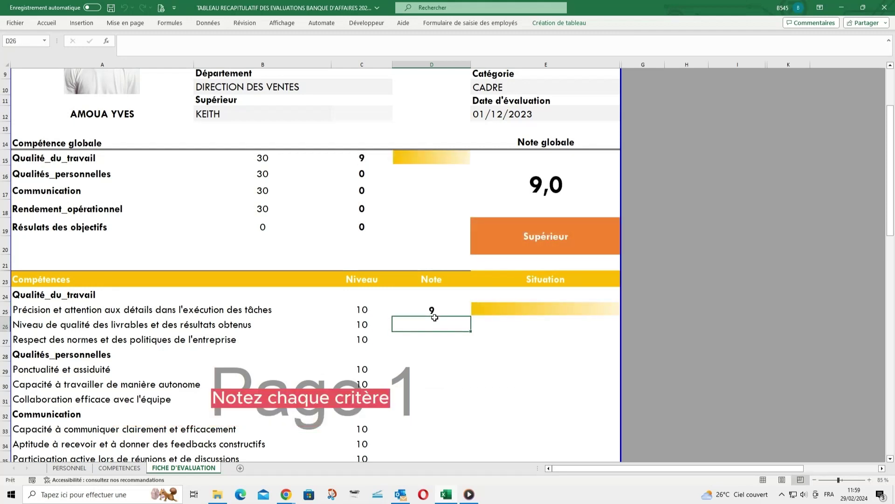
text(7)
key(Return)
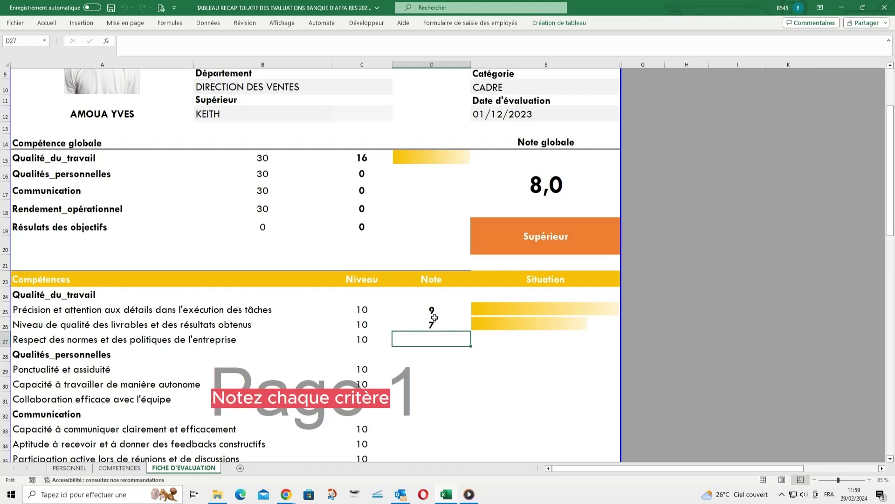
text(6)
key(Return)
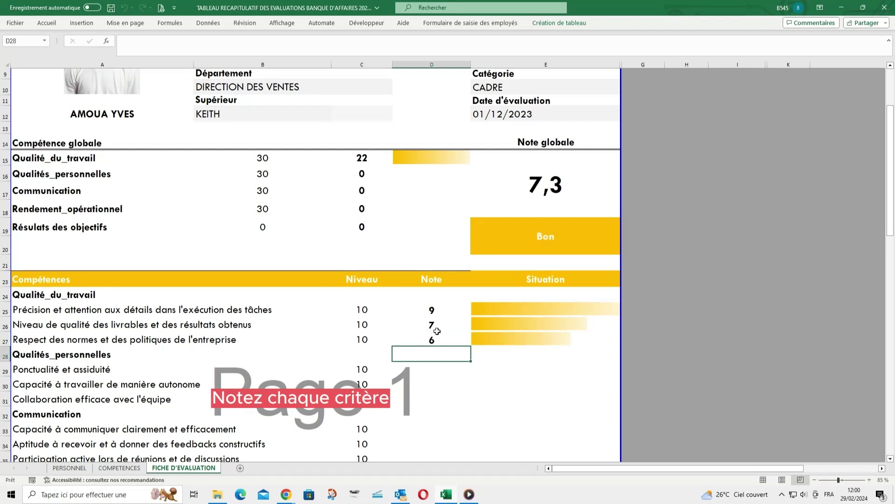
click(428, 372)
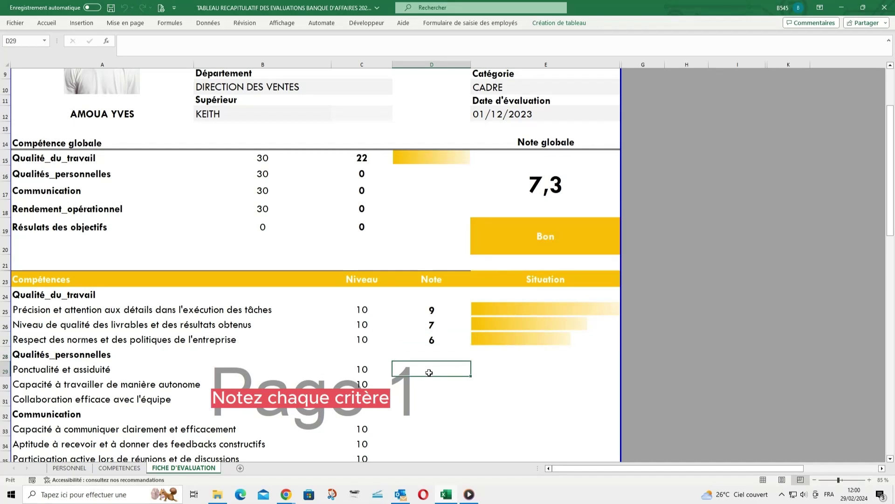
text(6)
key(Return)
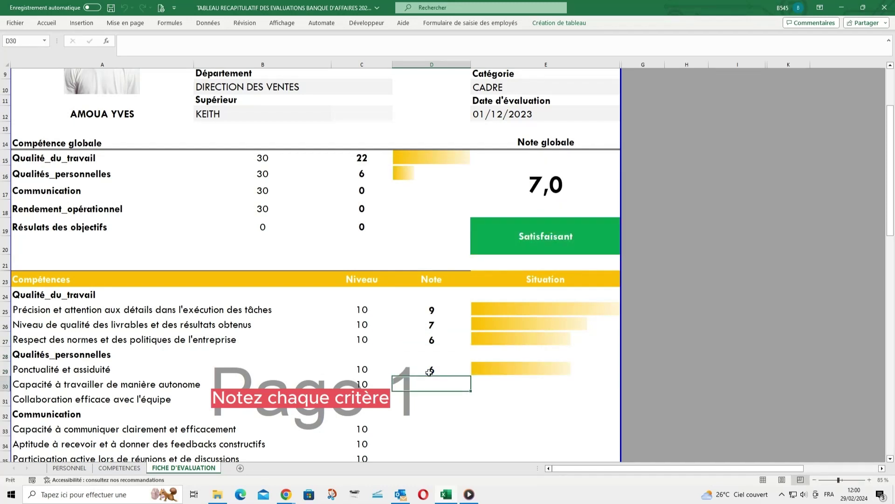
text(6)
key(Return)
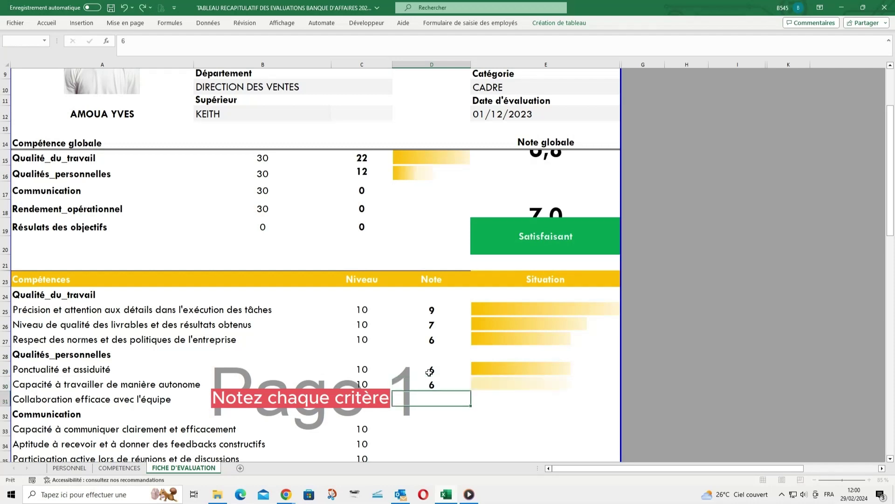
text(7)
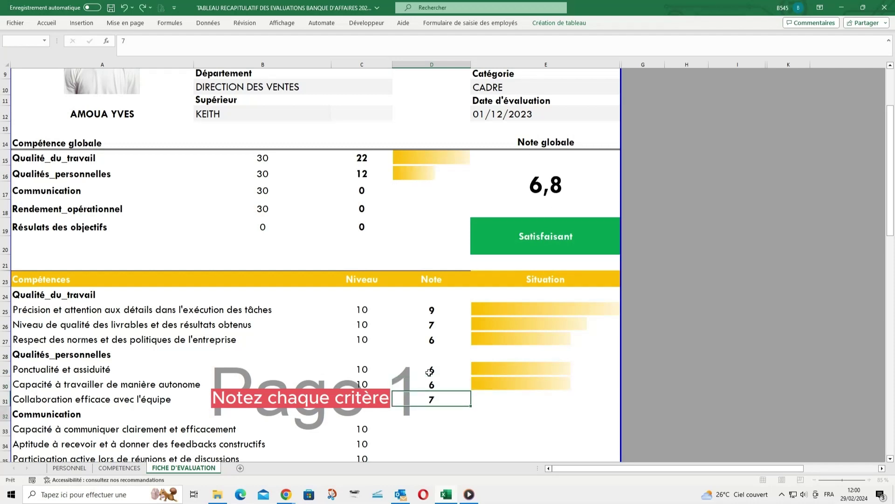
key(Return)
key(Return)
Enter notes 8, 7, 6 in D33–D35 and 7, 4, 6 in D37–D39
text(8)
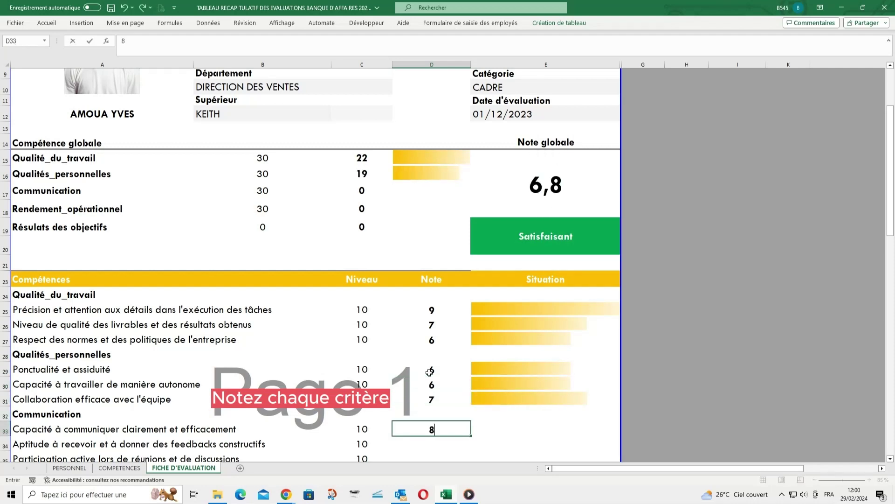
key(Return)
text(7)
key(Return)
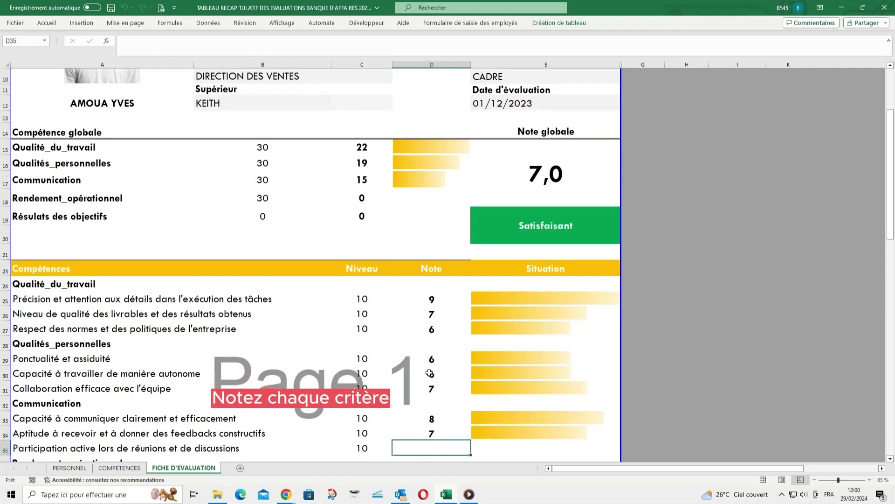
text(6)
key(Return)
key(Return)
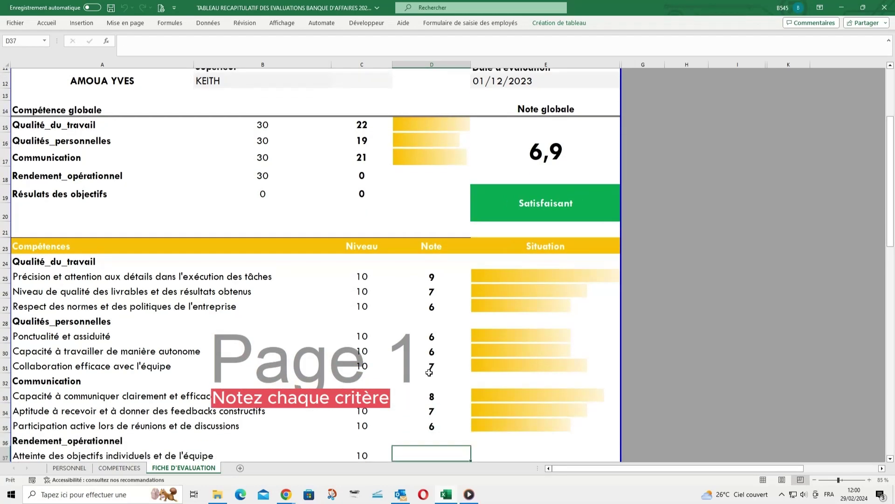
text(7)
key(Return)
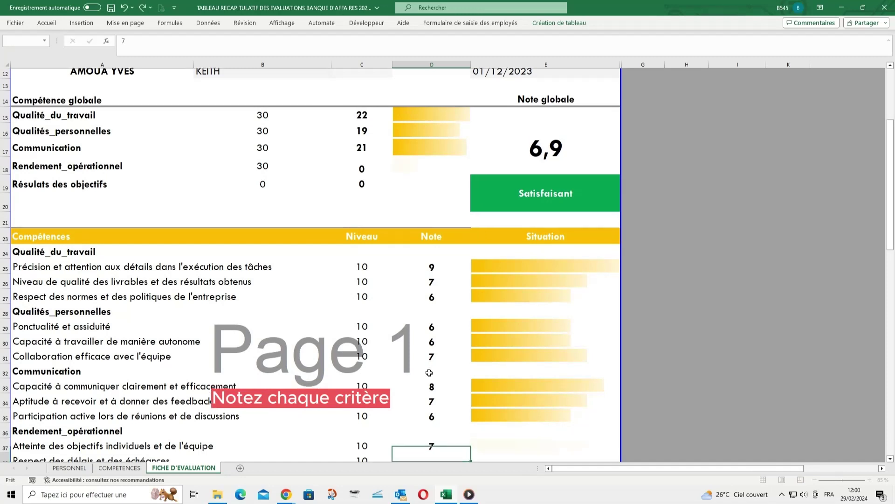
text(4)
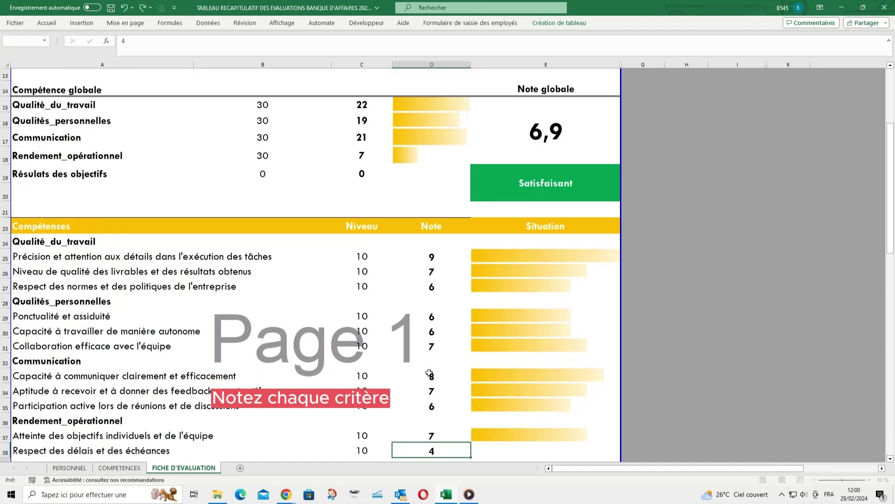
key(Return)
text(6)
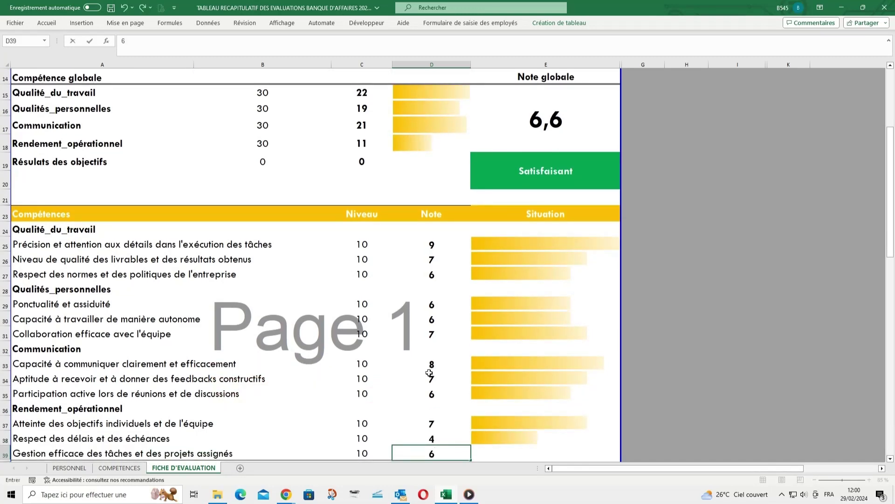
key(Return)
Inspect the overall score formula in E15 and the rating formula in E19
scroll(469, 395, down, 2)
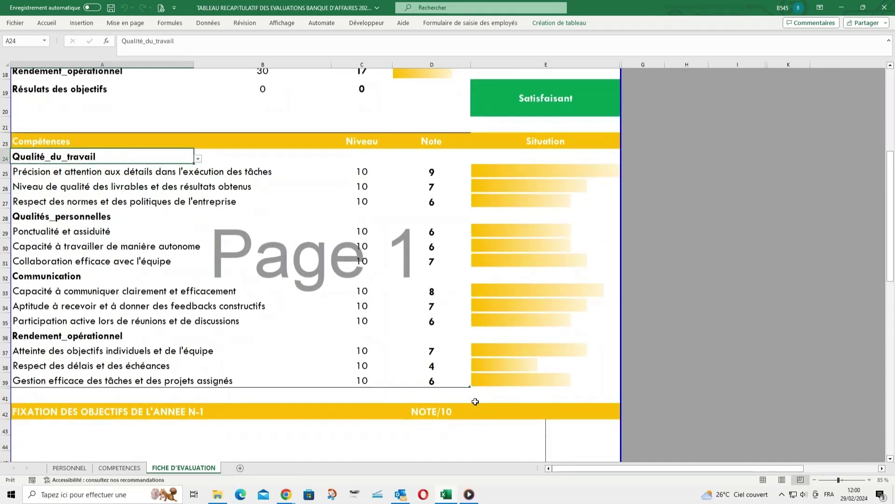
scroll(473, 400, up, 2)
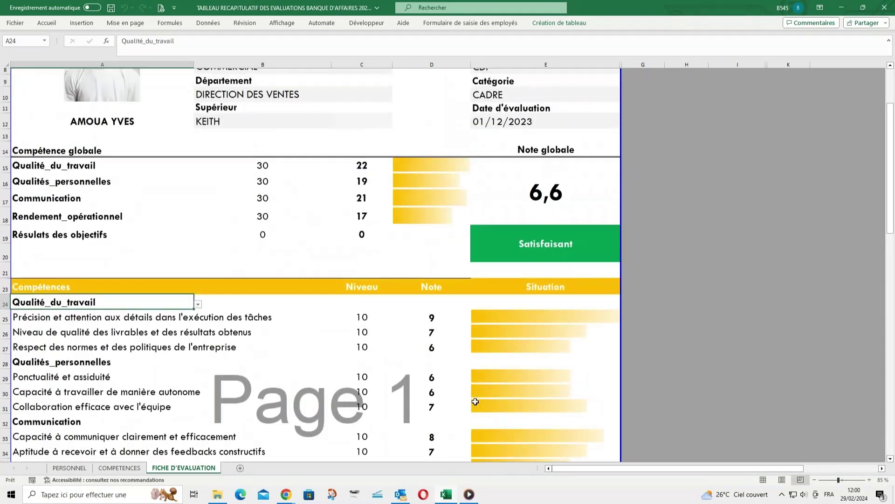
scroll(475, 401, down, 3)
scroll(522, 160, up, 1)
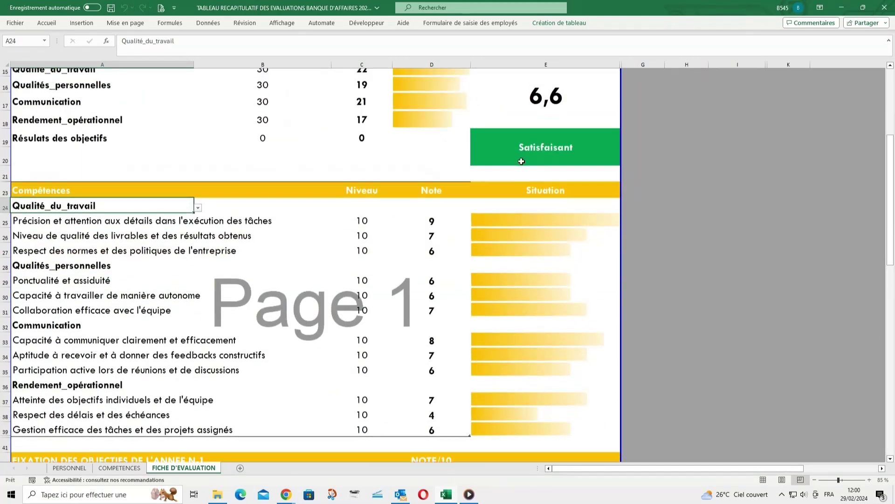
scroll(521, 161, up, 1)
click(561, 157)
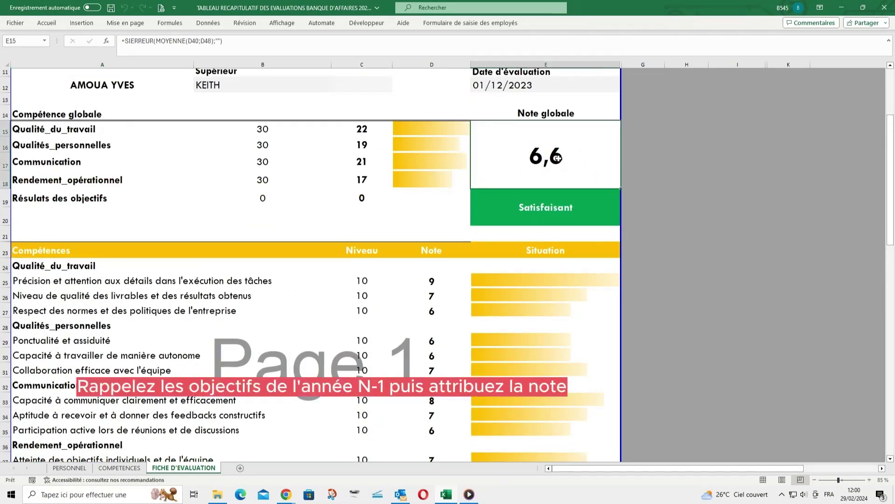
click(560, 210)
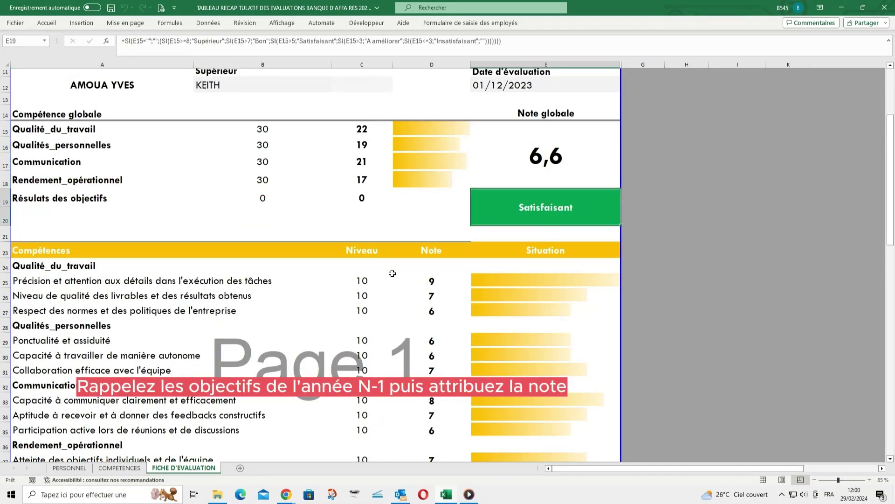
Begin the first N-1 objective in A43 with '1-'
scroll(372, 302, down, 5)
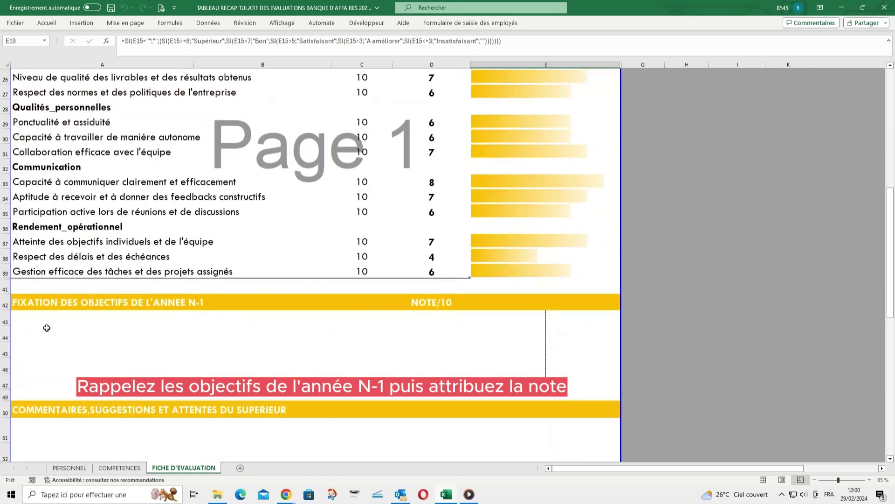
click(26, 321)
text(1-)
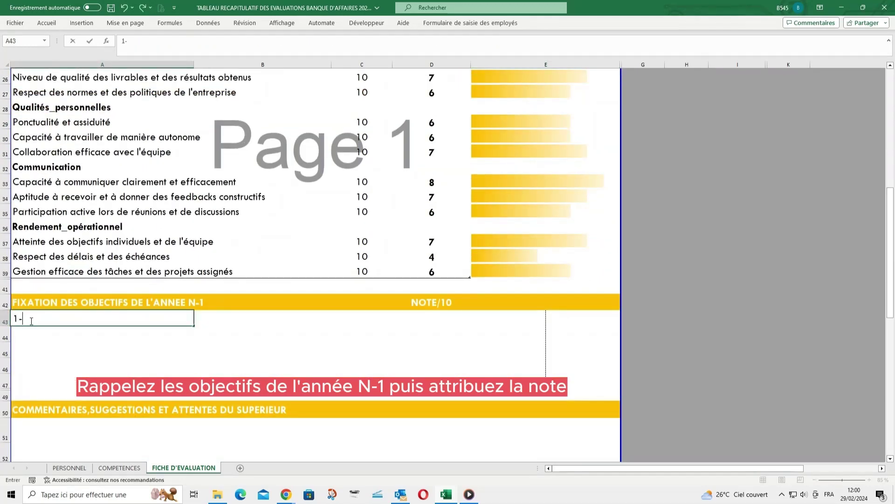